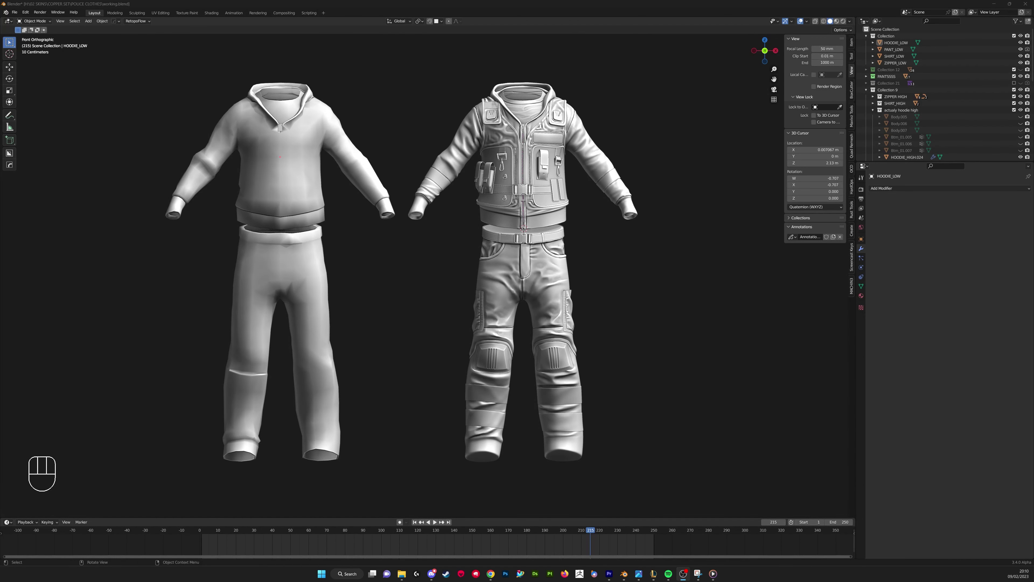
Move the low-poly hoodie, pants, shirt and zipper about 2.06 m along X onto the high-poly outfit.
scroll(196, 154, "up", 1)
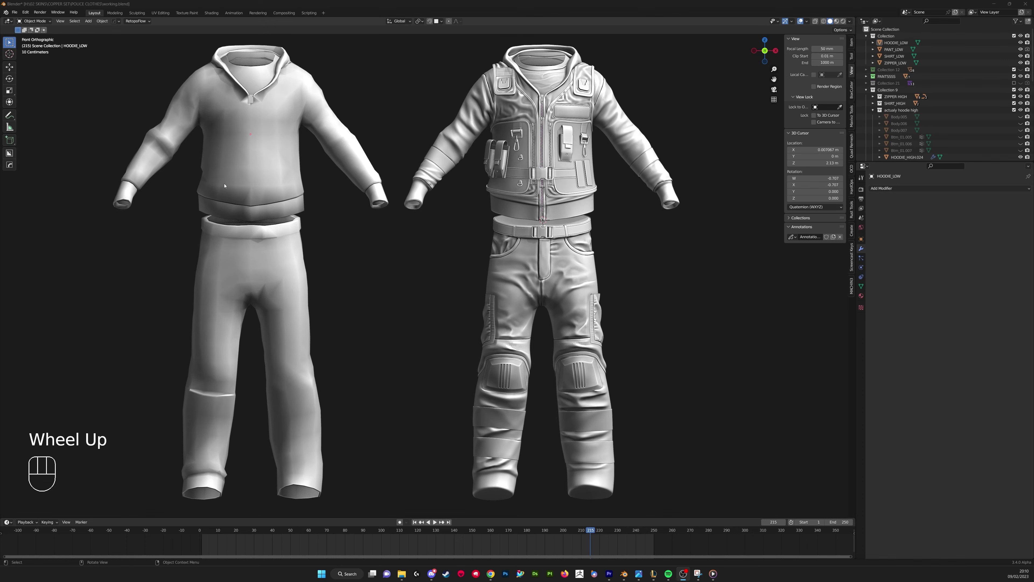
scroll(223, 187, "down", 1)
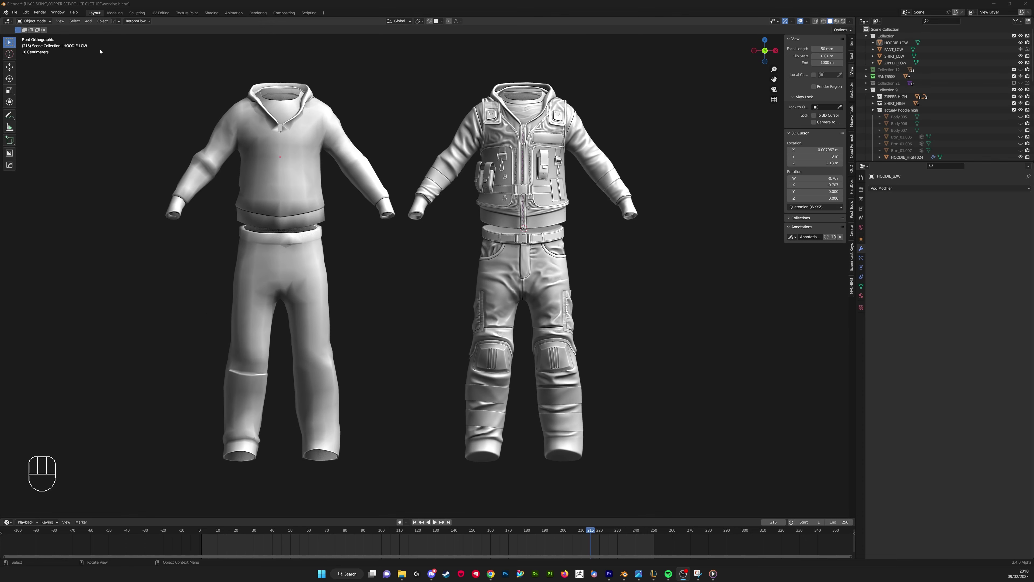
left_click_drag(101, 52, 401, 490)
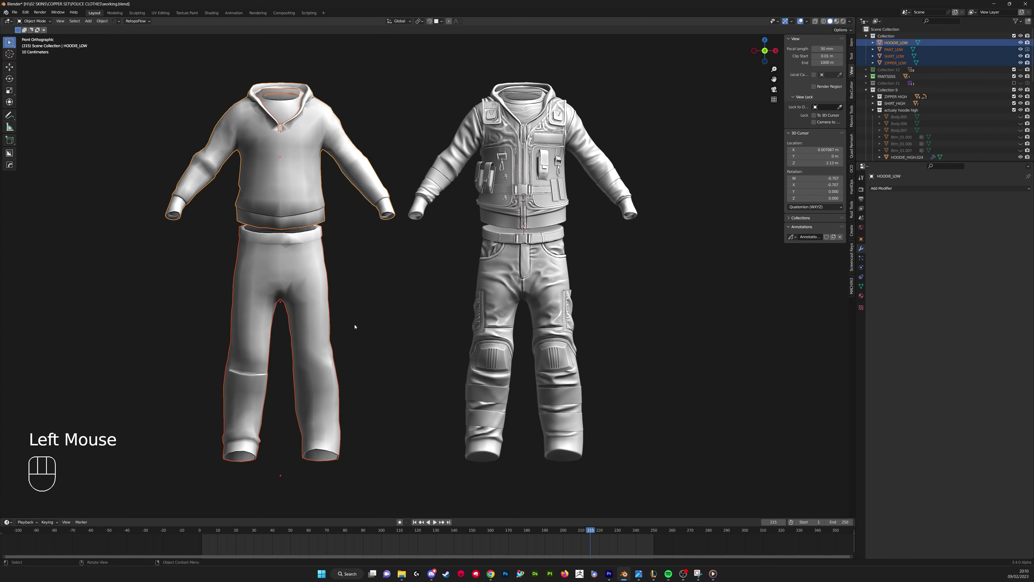
middle_click_drag(355, 326, 296, 324, "shift")
key("g")
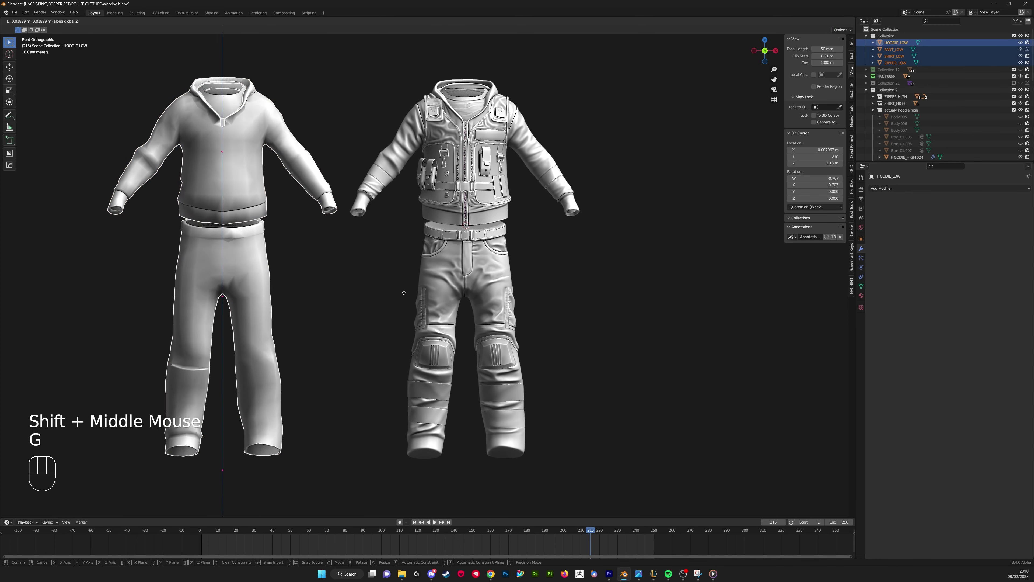
key("x")
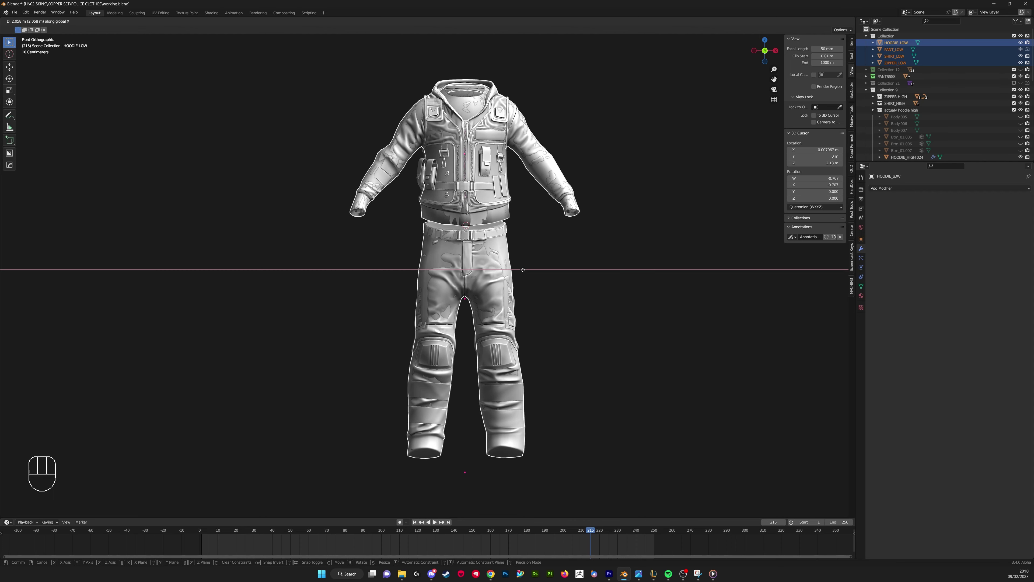
left_click(296, 238)
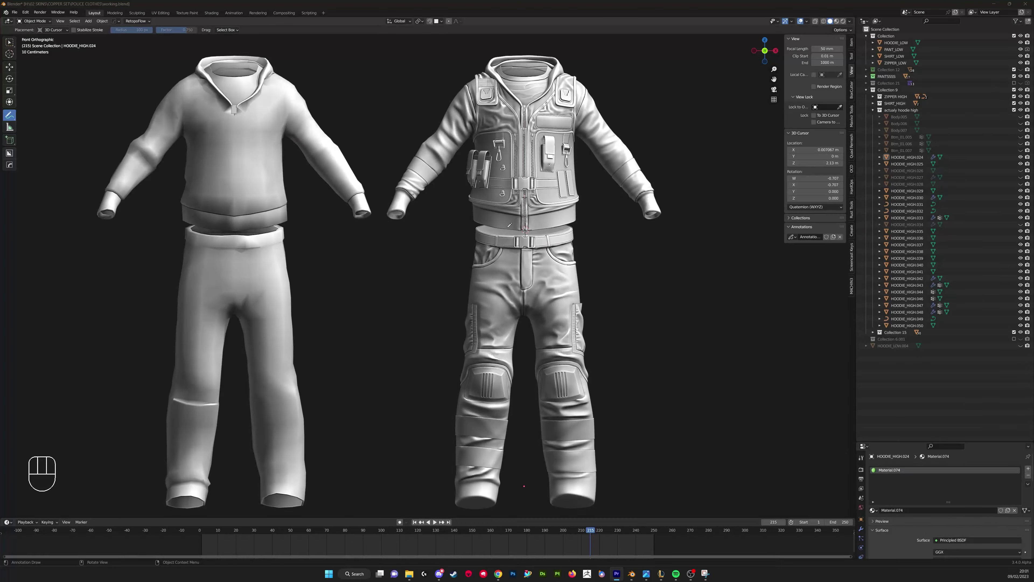
Annotate the plain low-poly outfit with the handwritten label "Low" and an arrow pointing at the hoodie's sleeve.
scroll(509, 224, "down", 2)
middle_click_drag(509, 224, 622, 243)
scroll(575, 253, "up", 2)
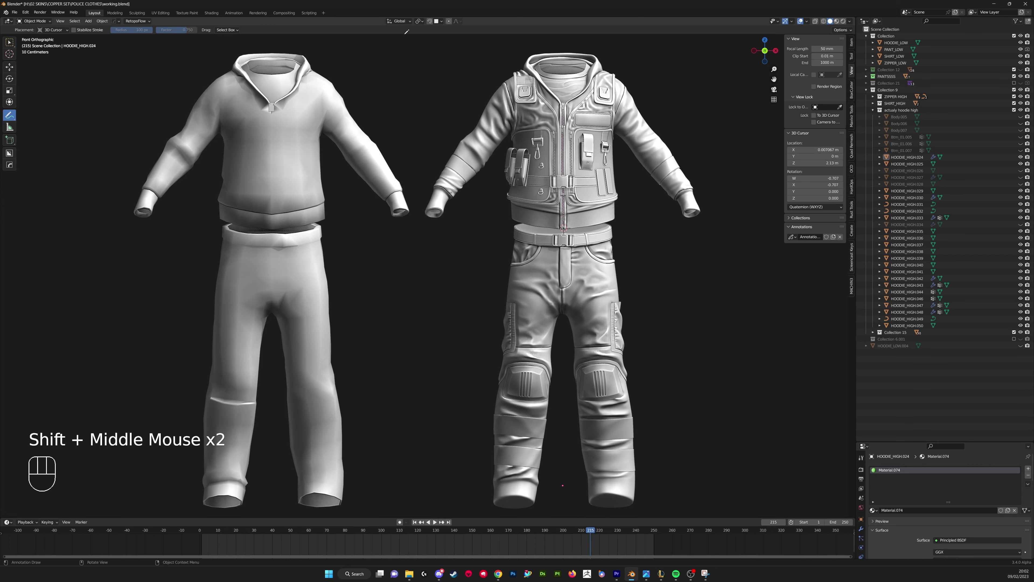
mouse_move(377, 115)
left_mouse_down()
mouse_move(363, 127)
mouse_move(389, 116)
left_mouse_up()
left_click_drag(391, 111, 404, 102)
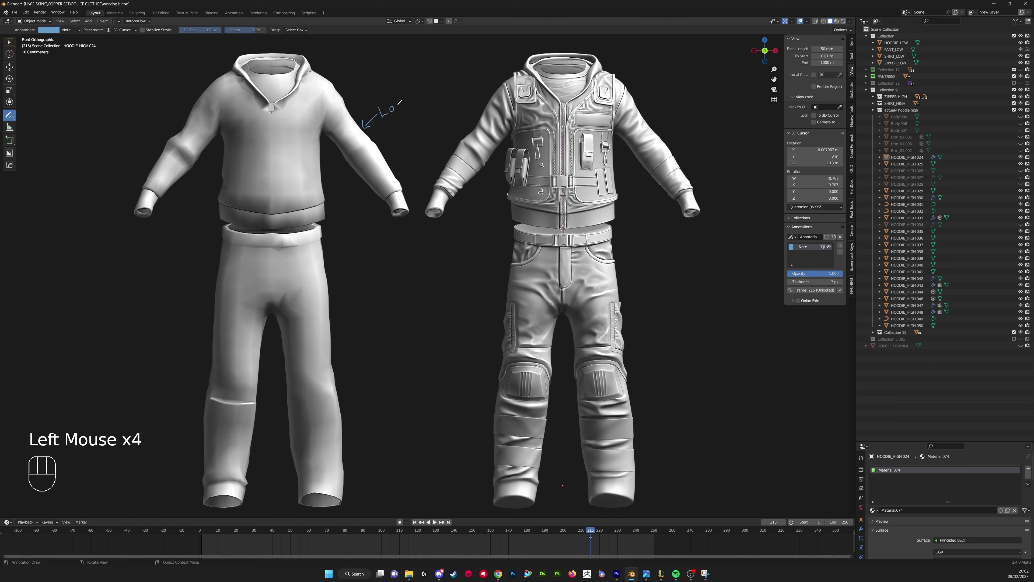
double_click(427, 116)
Annotate the detailed high-poly outfit with the handwritten label "High" and an arrow pointing at its sleeve.
left_click_drag(434, 135, 448, 144)
mouse_move(444, 140)
left_mouse_down()
mouse_move(411, 139)
mouse_move(417, 130)
mouse_move(420, 138)
left_mouse_up()
mouse_move(421, 129)
left_mouse_down()
mouse_move(420, 141)
mouse_move(437, 130)
left_mouse_up()
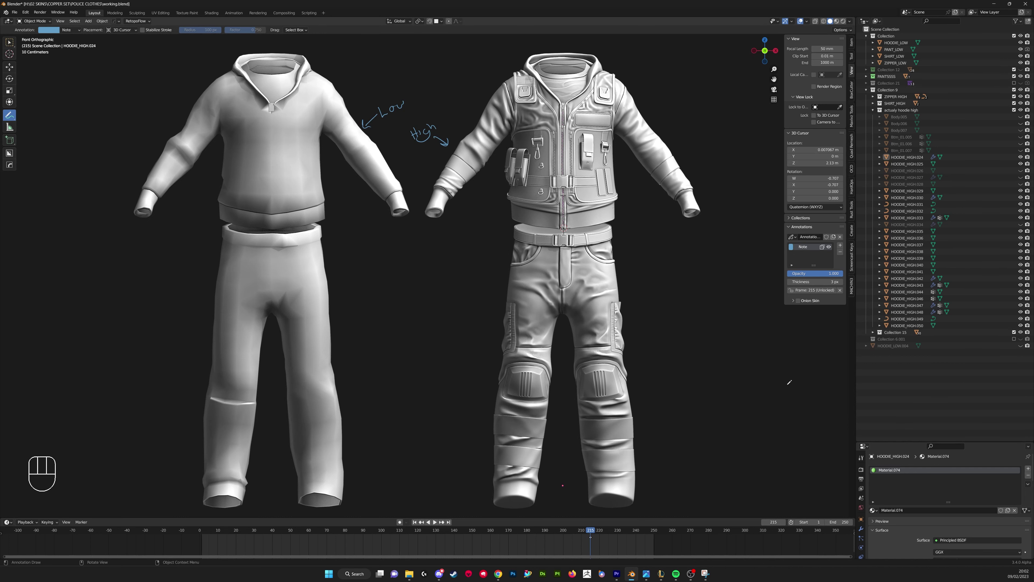
scroll(789, 382, "down", 2)
middle_click_drag(789, 382, 796, 393, "shift")
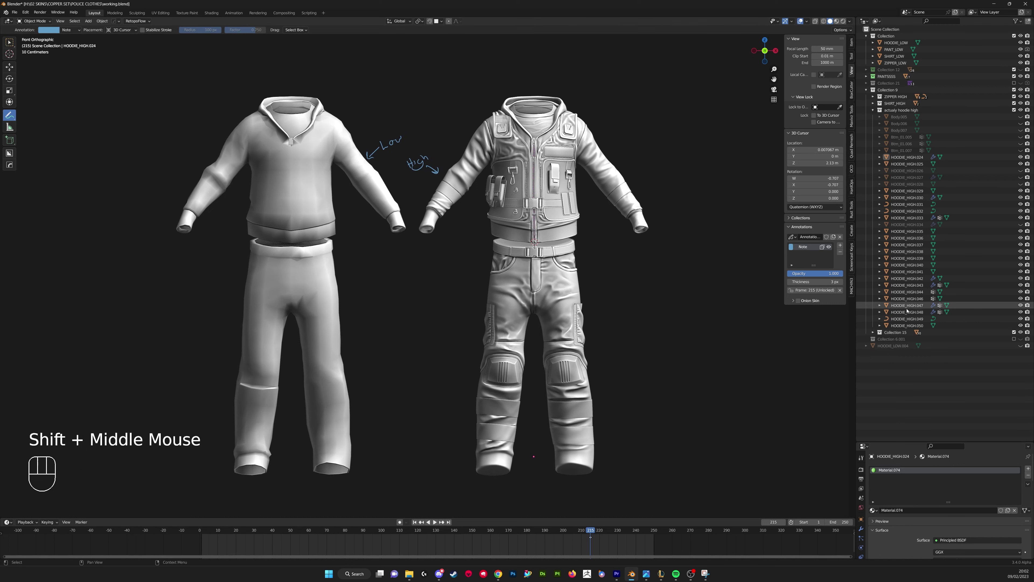
Select the high-poly pieces HOODIE_HIGH.036 through HOODIE_HIGH.049 to highlight them on the vest.
left_click(908, 318)
left_click(900, 237, "shift")
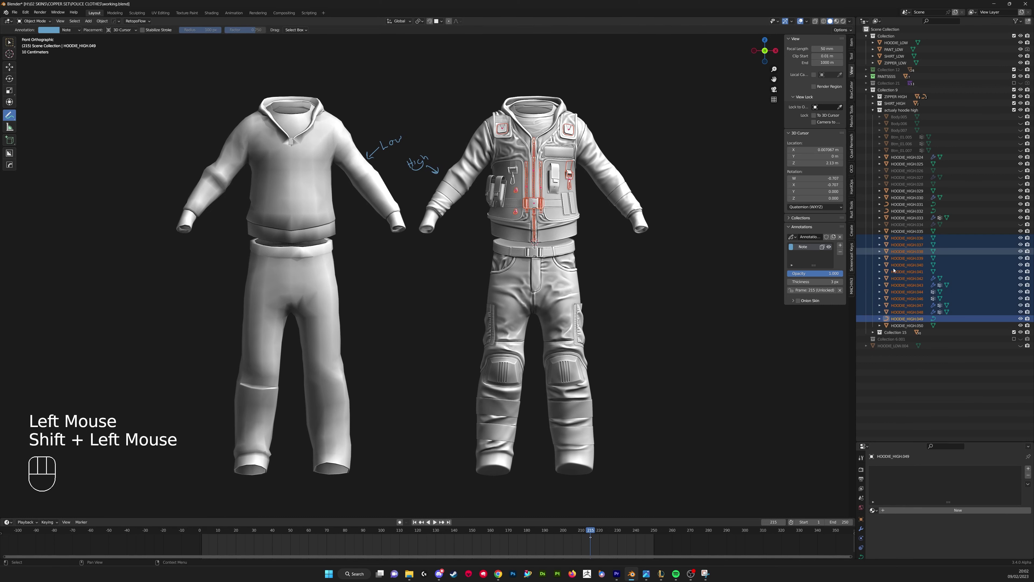
left_click(755, 221)
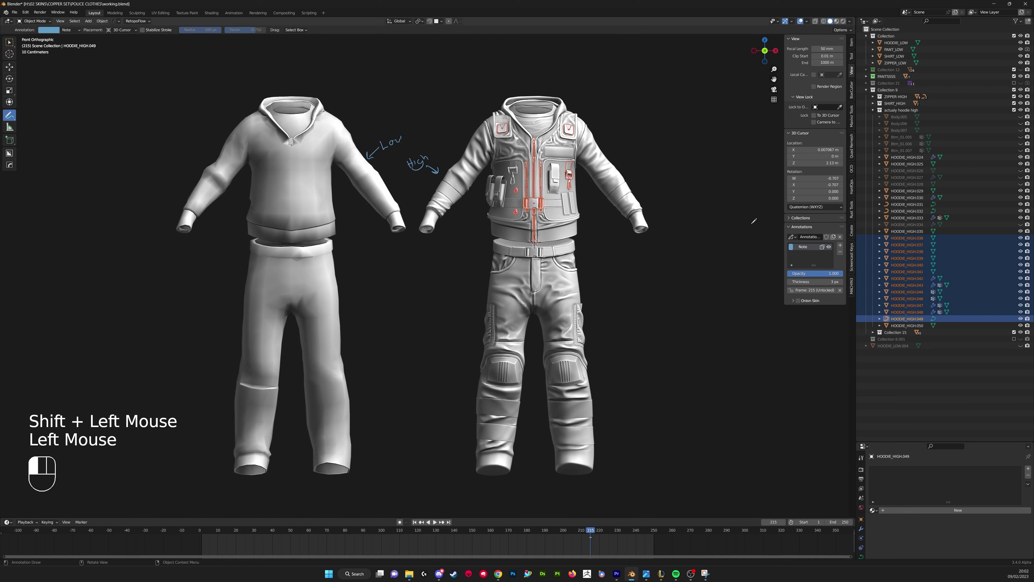
key("Escape")
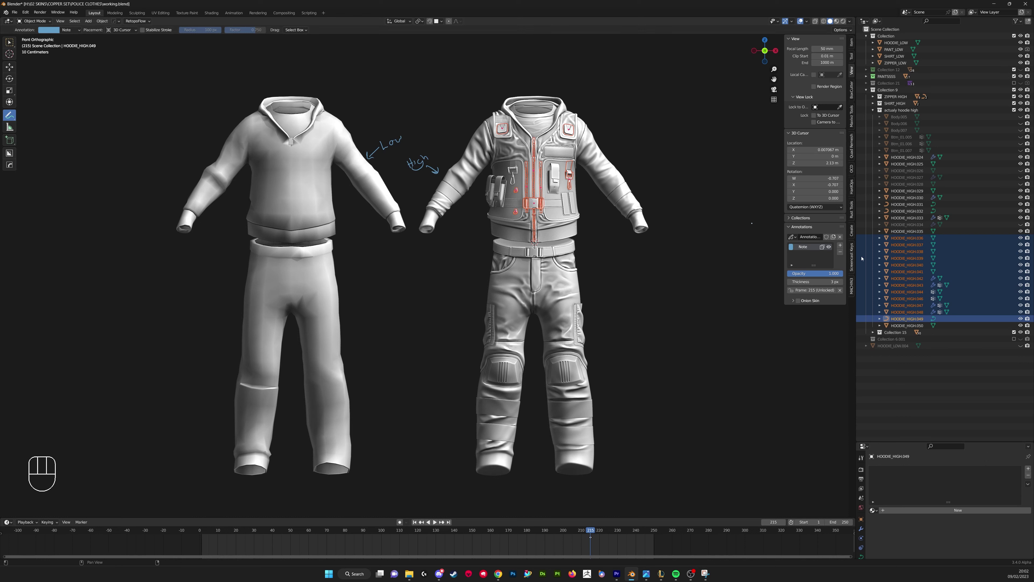
Select HOODIE_LOW and examine its upper body beside the detailed outfit.
left_click(899, 45)
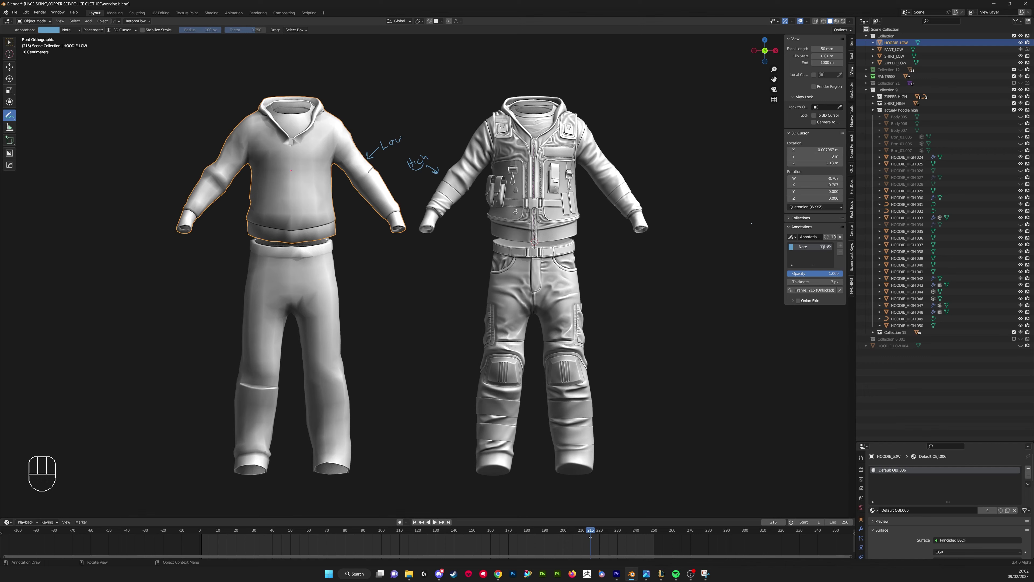
scroll(337, 165, "up", 2)
middle_click_drag(338, 164, 338, 174, "shift")
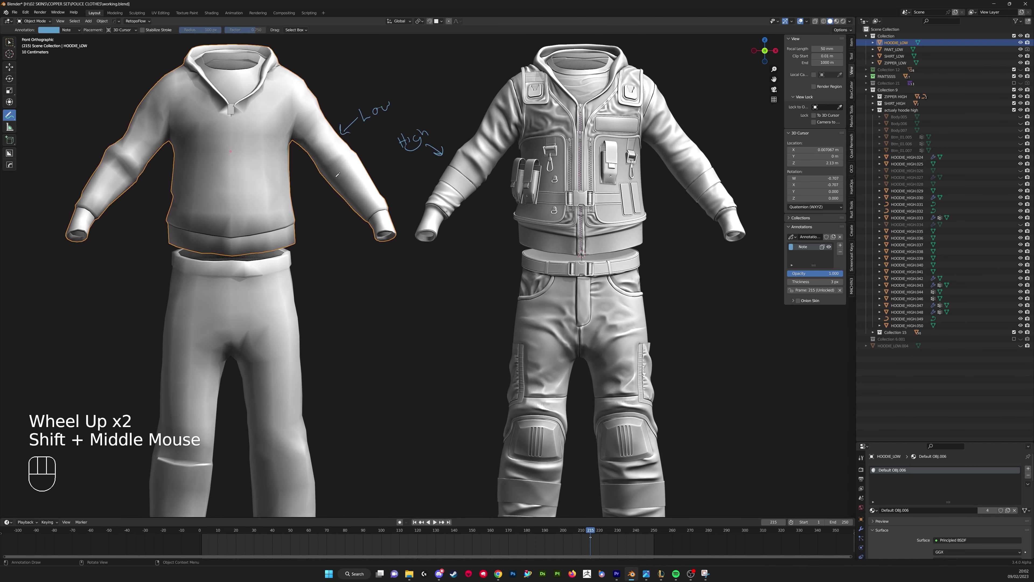
middle_click_drag(375, 143, 367, 160, "shift")
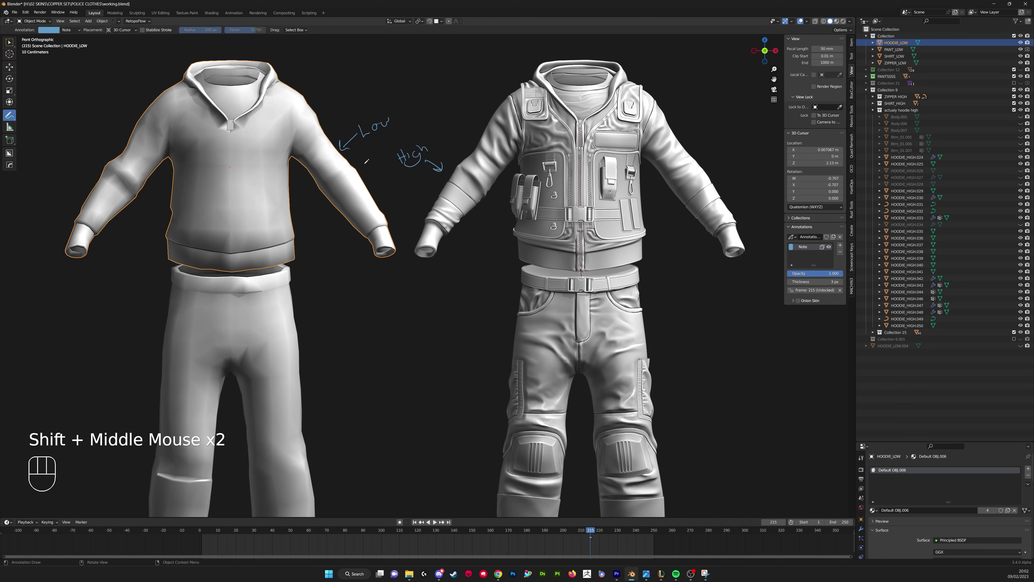
middle_click_drag(379, 182, 380, 190, "shift")
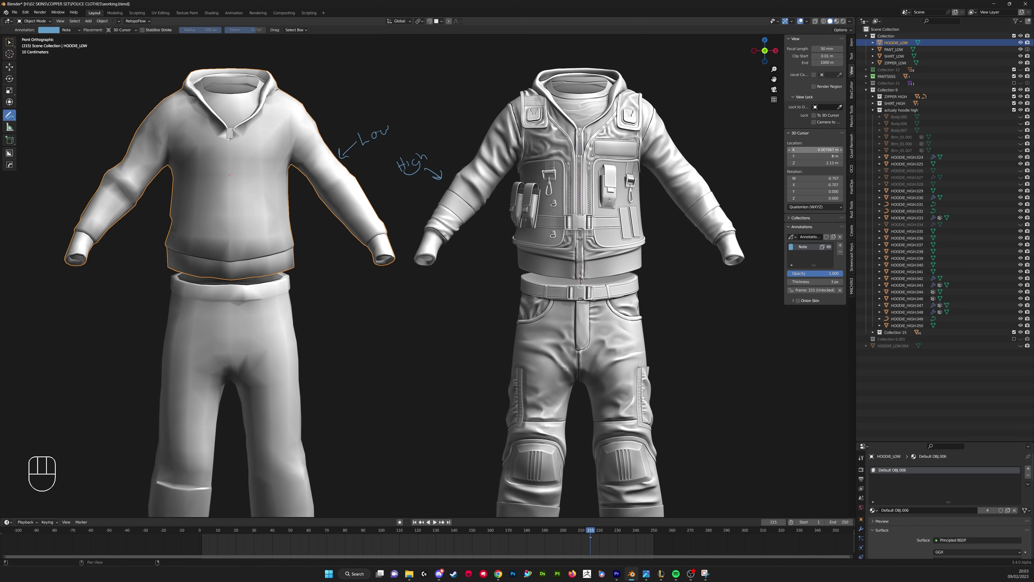
Select HOODIE_HIGH.033, HOODIE_HIGH.035 and HOODIE_HIGH.050 one at a time to locate each piece on the vest.
left_click(905, 218)
left_click(902, 231)
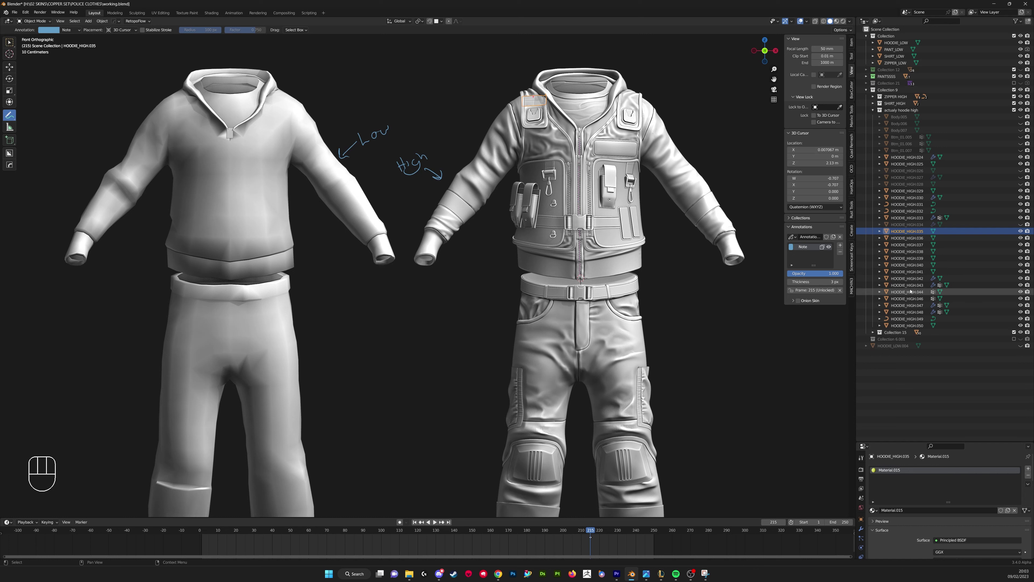
left_click(908, 325)
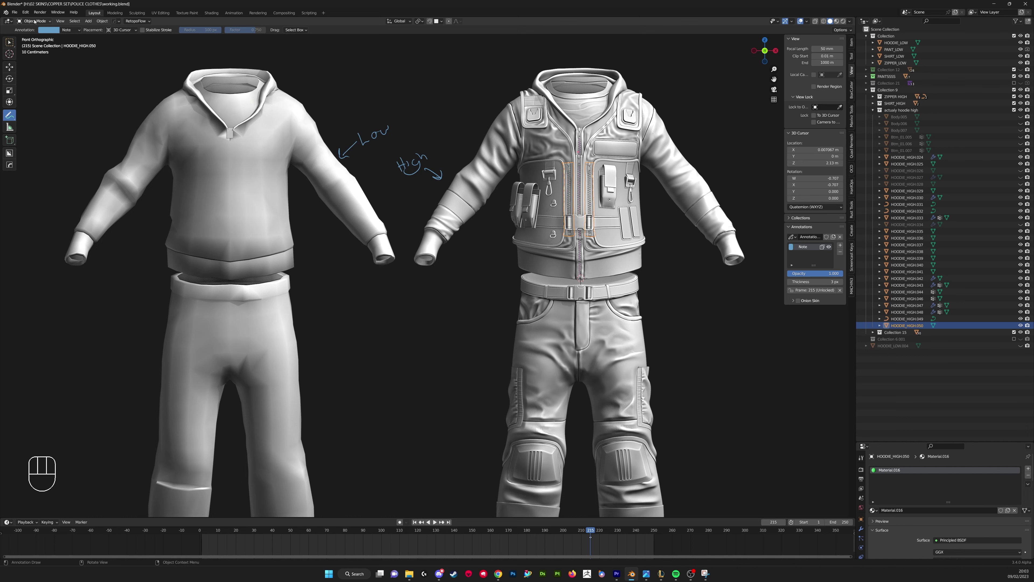
Switch to the box selection tool and open the low-poly hoodie in Edit Mode.
left_click(9, 42)
left_click(9, 42)
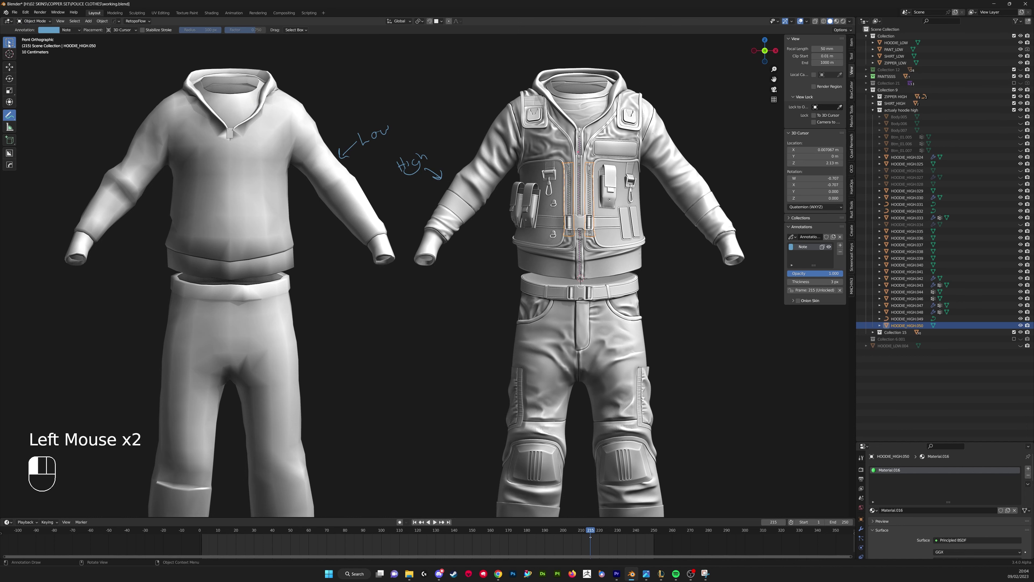
middle_click_drag(228, 191, 386, 251)
scroll(385, 246, "up", 1)
scroll(385, 246, "down", 1)
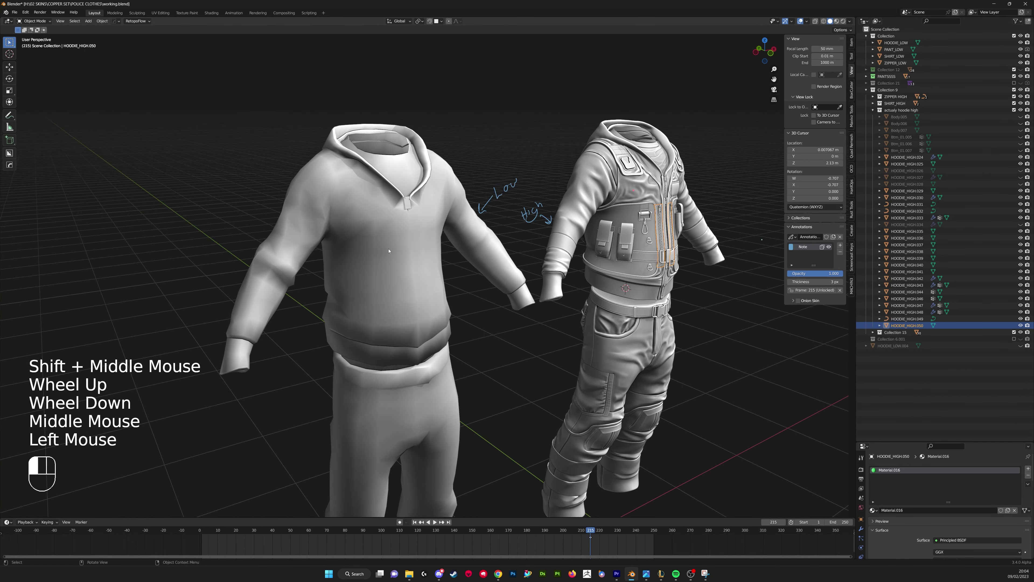
left_click(390, 246)
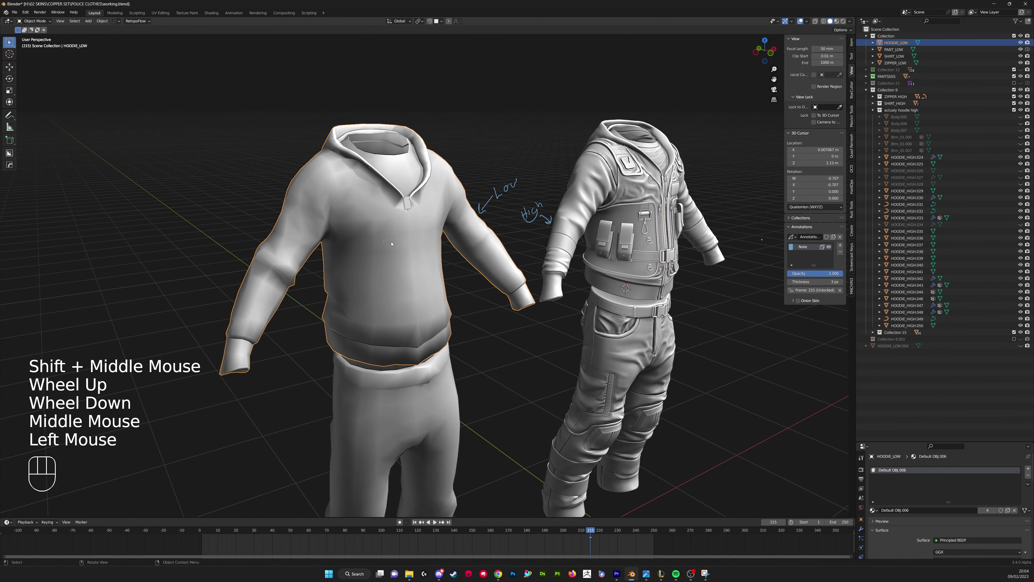
left_click(35, 21)
left_click(33, 36)
Box-select a vertical patch of faces on the front of the low-poly hoodie in face mode.
scroll(339, 216, "up", 1)
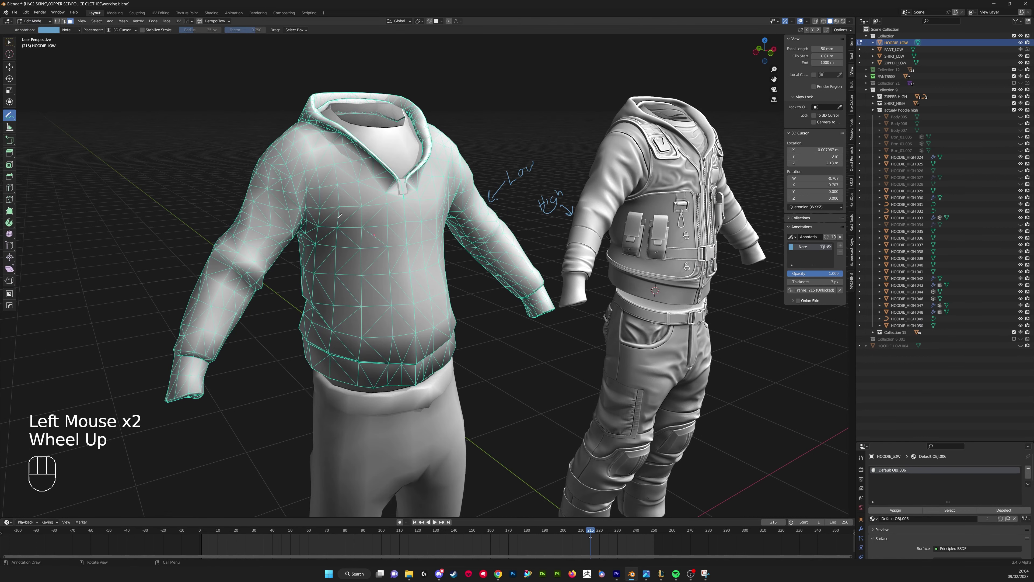
left_click(9, 42)
key("3")
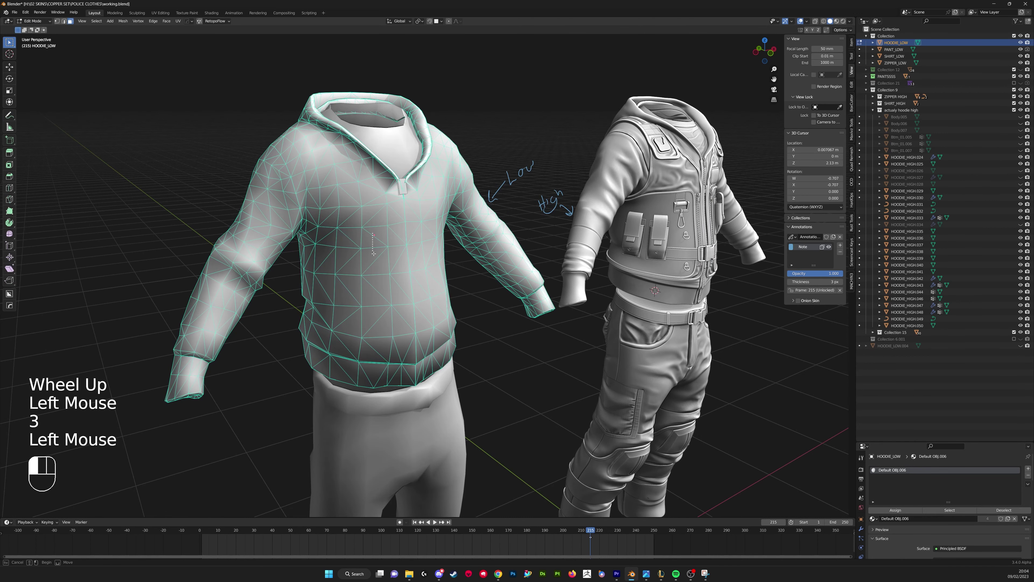
left_click_drag(373, 233, 379, 281)
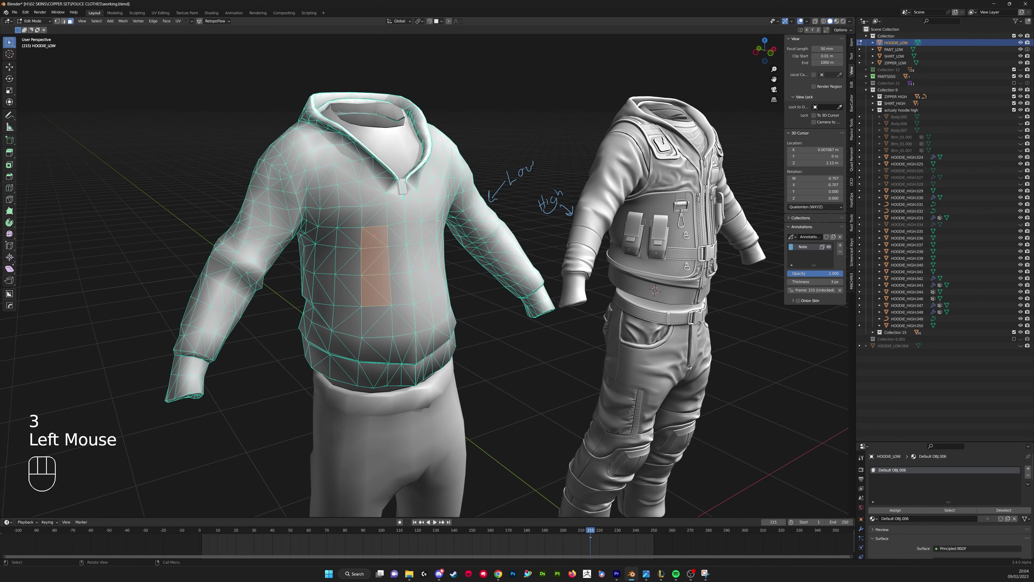
Try insetting and extruding front faces of the low-poly hoodie into raised pocket-like blocks, and return to Object Mode.
key("i")
scroll(420, 239, "down", 1)
mouse_move(422, 245)
middle_mouse_down()
mouse_move(425, 265)
mouse_move(398, 249)
mouse_move(413, 266)
mouse_move(422, 255)
middle_mouse_up()
scroll(425, 251, "up", 2)
key("e")
left_click(398, 249)
key("e")
left_click(413, 266)
key("Tab")
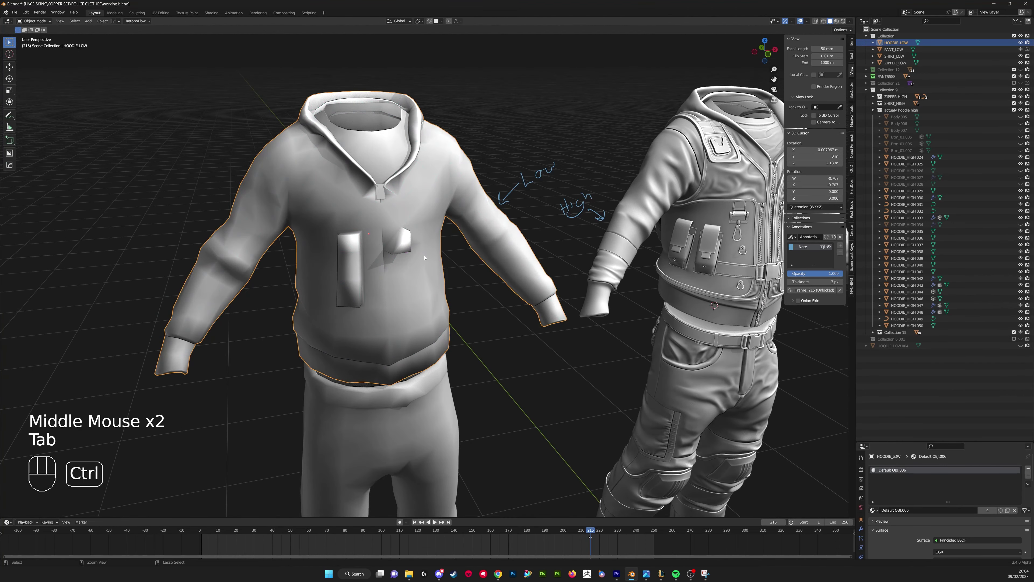
Undo the inset and extrusions on the hoodie's front, and return to Object Mode in front view.
key("ctrl+z")
key("ctrl+z")
key("ctrl+z")
key("ctrl+z")
key("ctrl+z")
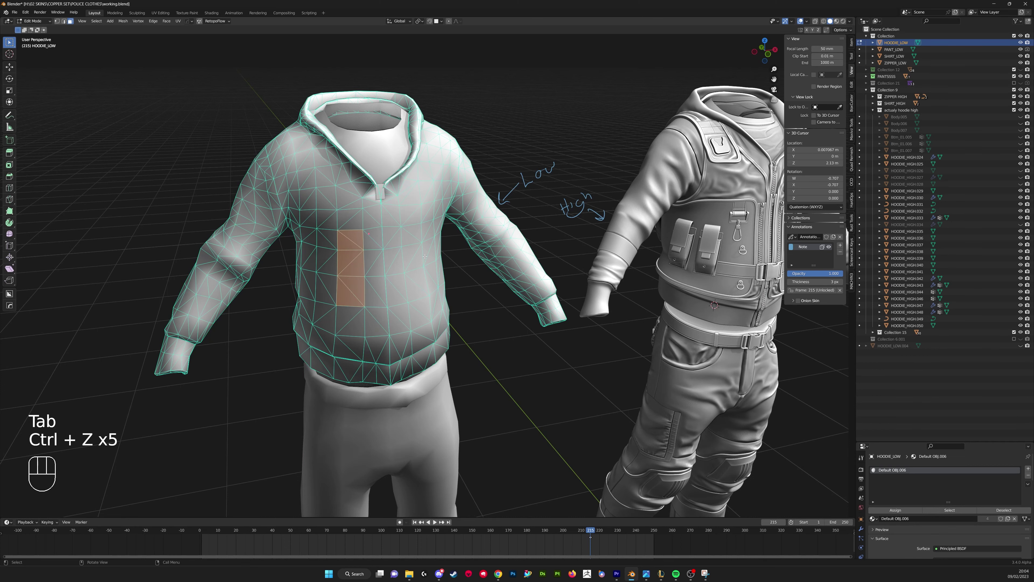
key("Tab")
middle_click_drag(424, 255, 403, 273, "alt+shift")
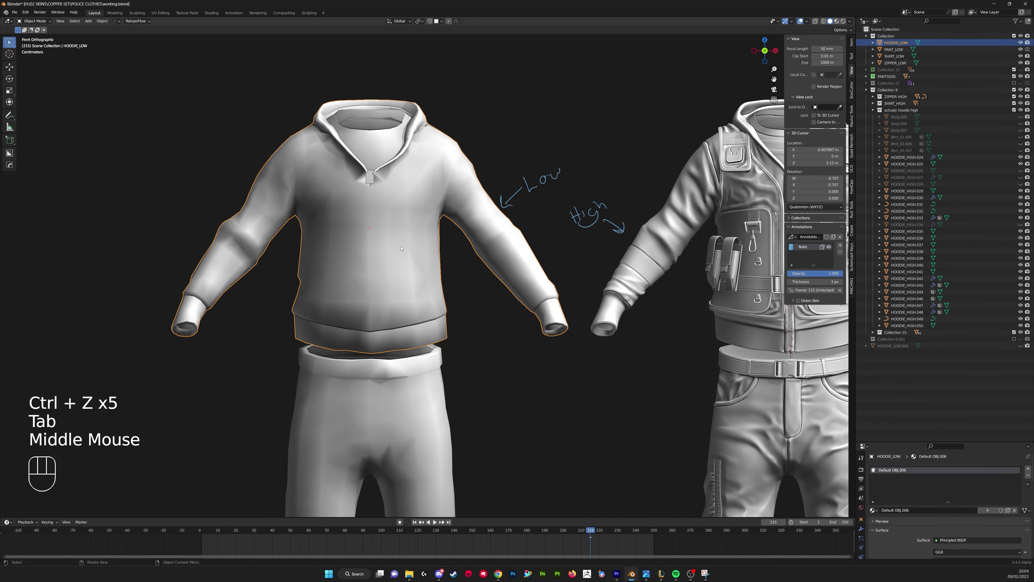
scroll(444, 277, "down", 1)
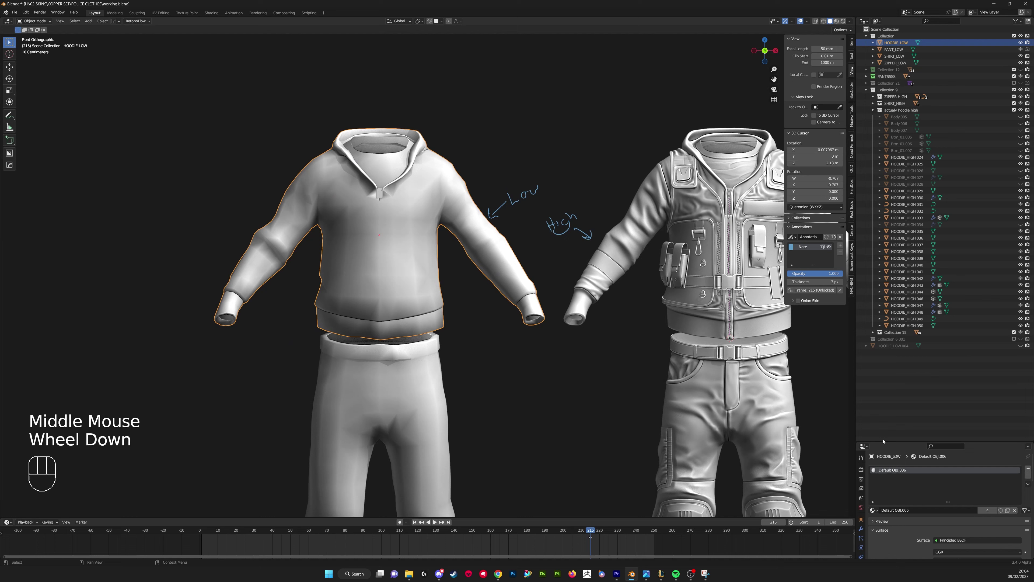
Enlarge the properties area, add a level 2 Subdivision modifier to the low-poly hoodie and show its modifier settings.
left_click_drag(884, 441, 884, 162)
middle_click_drag(390, 228, 419, 234)
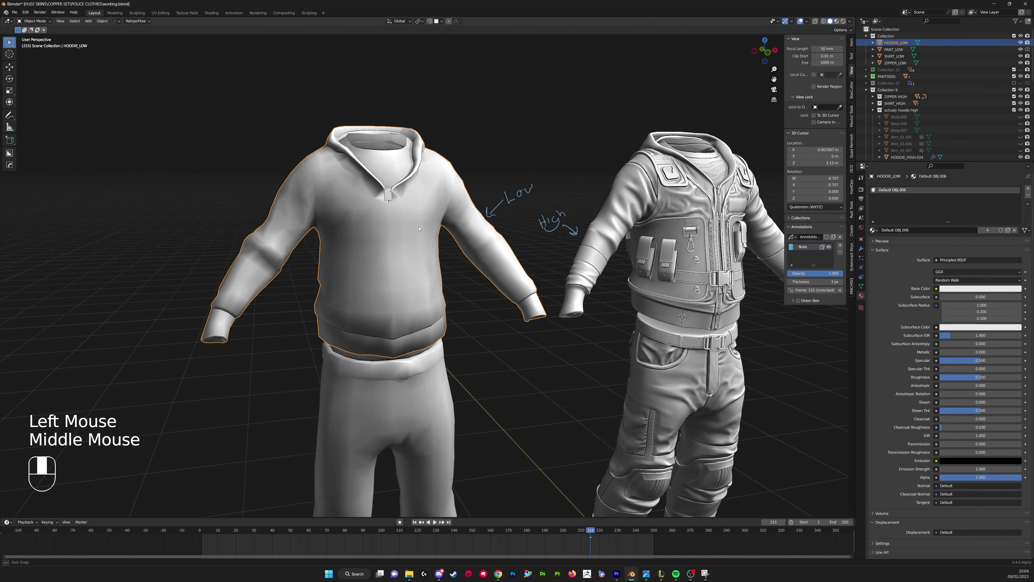
key("Tab")
key("Tab")
key("ctrl+2")
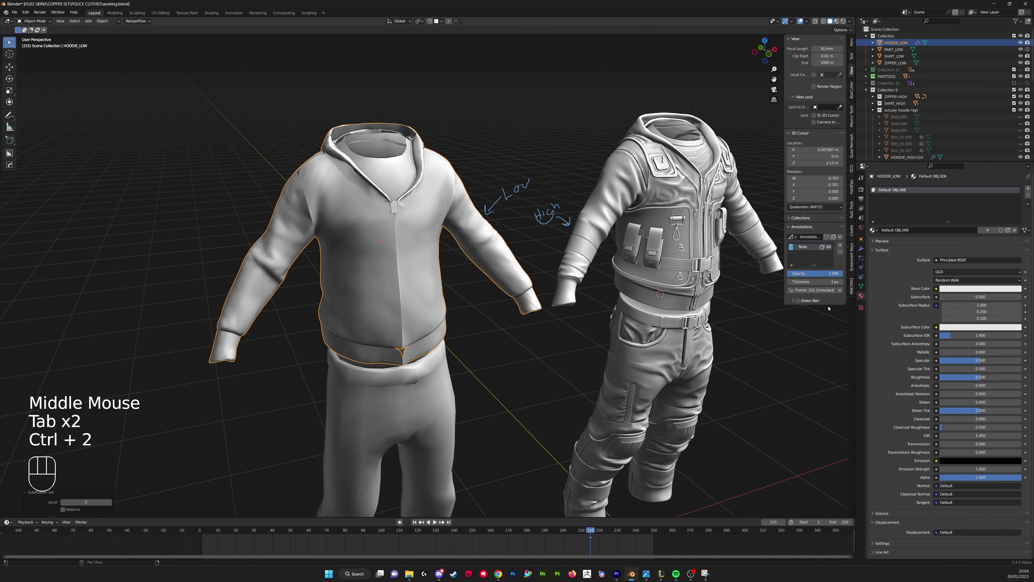
left_click(861, 248)
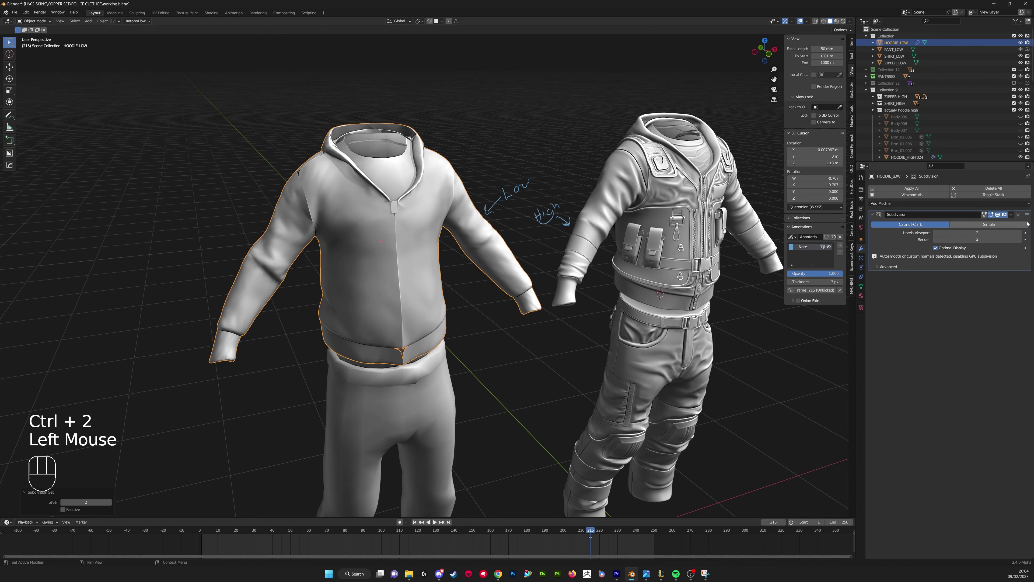
Remove the Subdivision modifier from the low-poly hoodie and bring both full outfits into front view.
left_click(1018, 215)
middle_click_drag(468, 203, 472, 163)
scroll(491, 199, "down", 1)
scroll(464, 228, "down", 1)
middle_click_drag(464, 228, 461, 218, "shift")
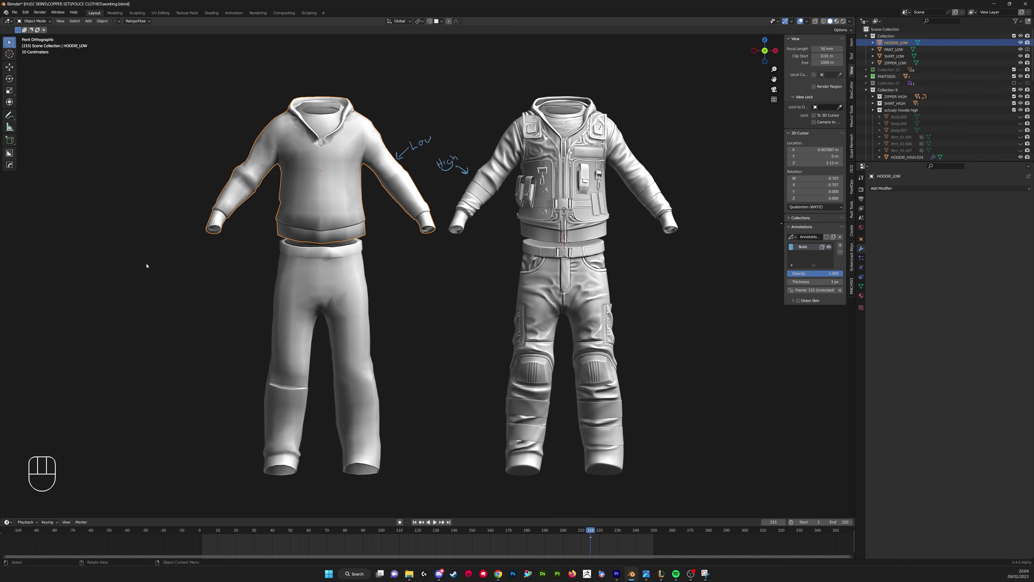
scroll(147, 265, "up", 1)
mouse_move(196, 261)
middle_mouse_down("shift")
mouse_move(196, 237)
mouse_move(199, 248)
middle_mouse_up("shift")
scroll(292, 269, "down", 1)
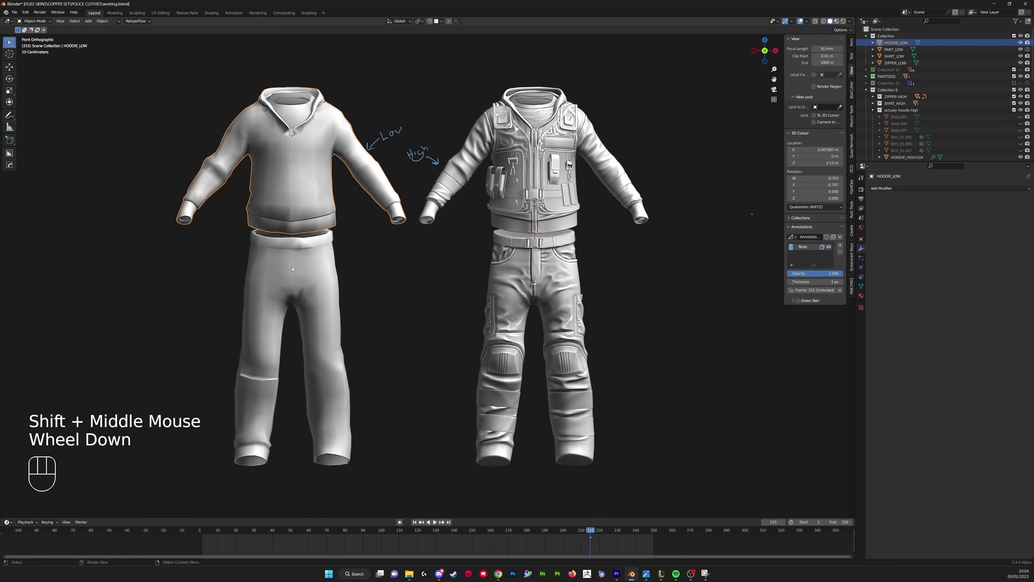
middle_click_drag(283, 269, 309, 286)
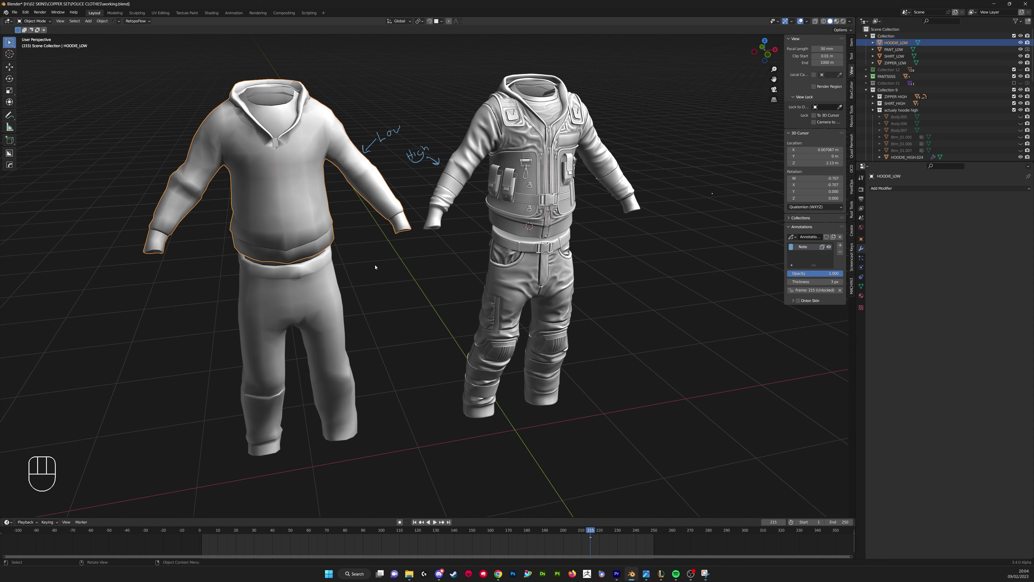
Compare the smooth low-poly outfit with the detailed high-poly outfit from front and angled views, including the vest up close.
middle_click_drag(411, 259, 390, 255)
scroll(381, 248, "up", 1)
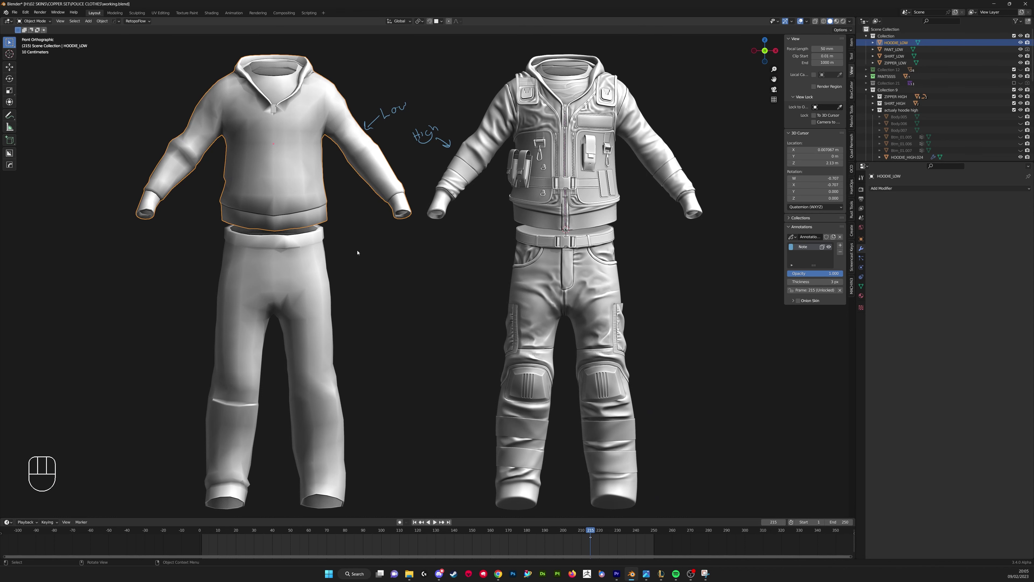
scroll(370, 246, "down", 1)
middle_click_drag(370, 246, 417, 267)
scroll(412, 237, "up", 2)
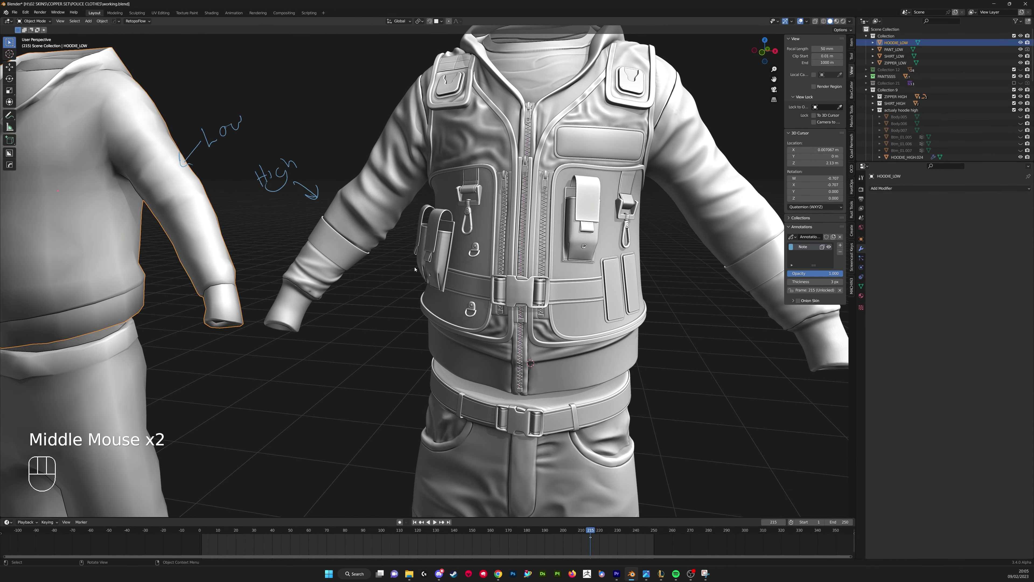
scroll(415, 269, "down", 1)
middle_click_drag(410, 276, 448, 261)
scroll(407, 279, "down", 1)
mouse_move(448, 261)
middle_mouse_down()
mouse_move(493, 247)
mouse_move(441, 275)
middle_mouse_up()
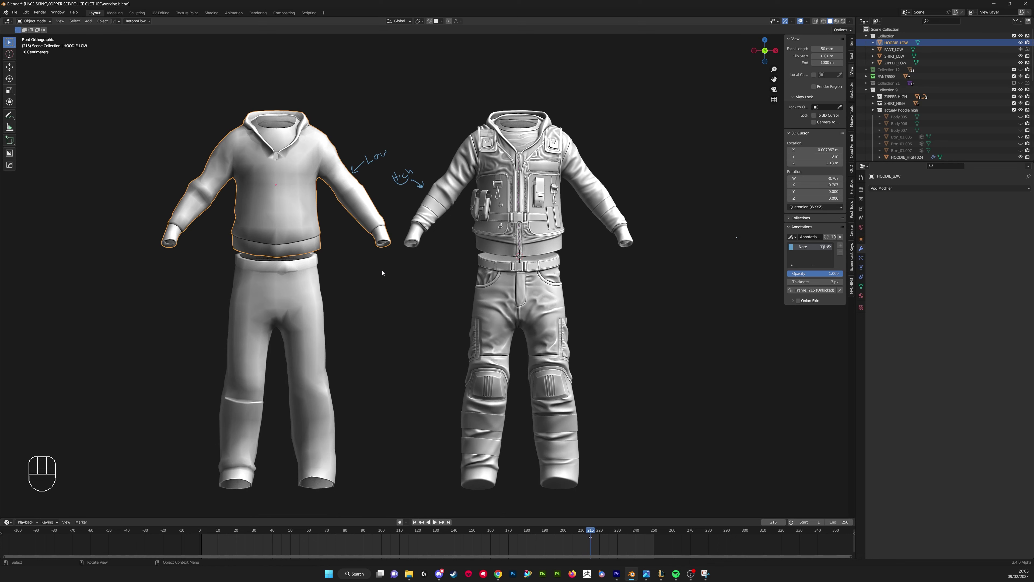
scroll(380, 273, "up", 2)
middle_click_drag(379, 273, 392, 255, "shift")
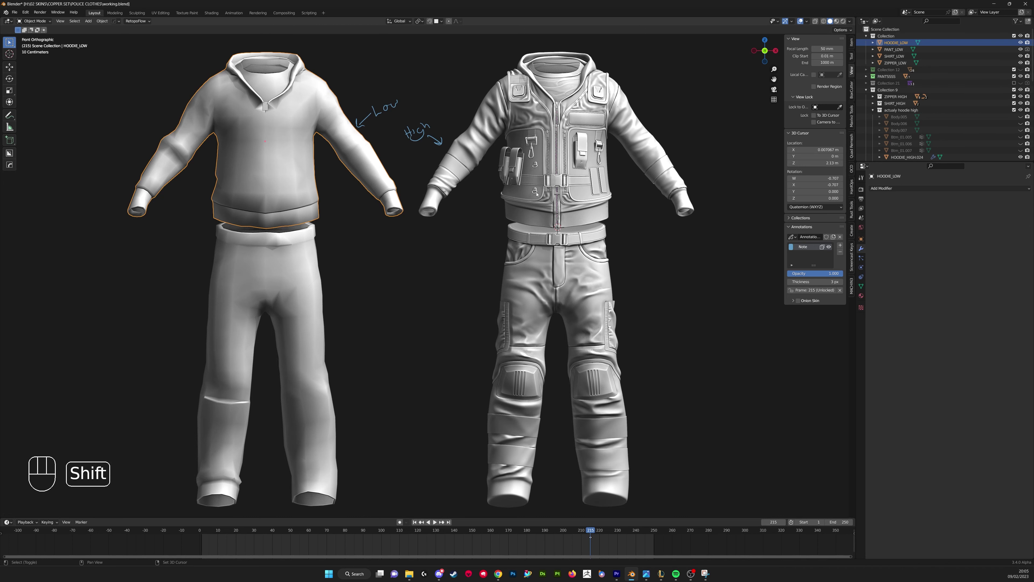
middle_click_drag(535, 160, 496, 233, "shift")
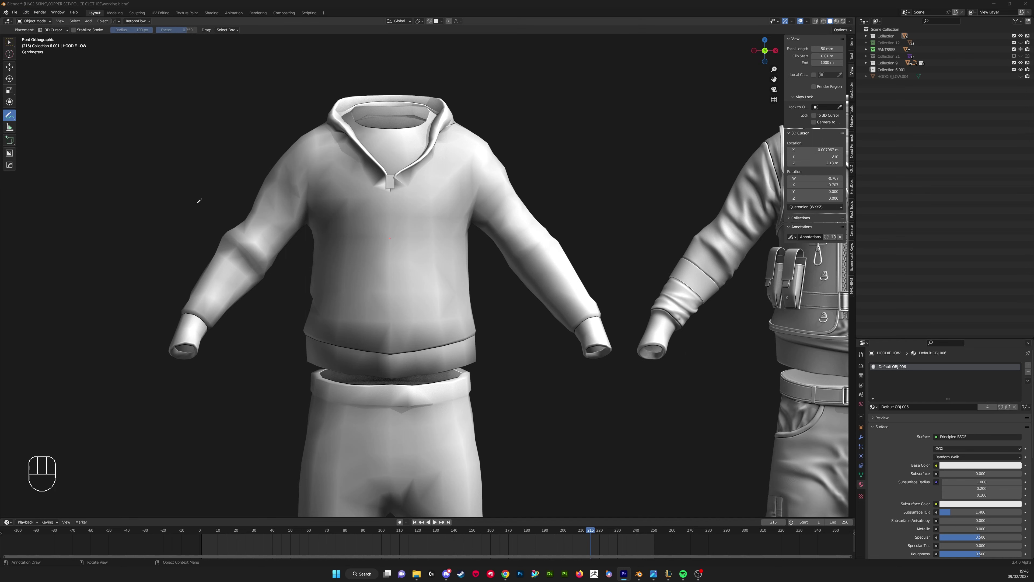
Annotate the hoodie's upper sleeve with a contour line, a nearby parallel line marked with a tick and a distant one marked with a cross.
left_click_drag(240, 223, 273, 166)
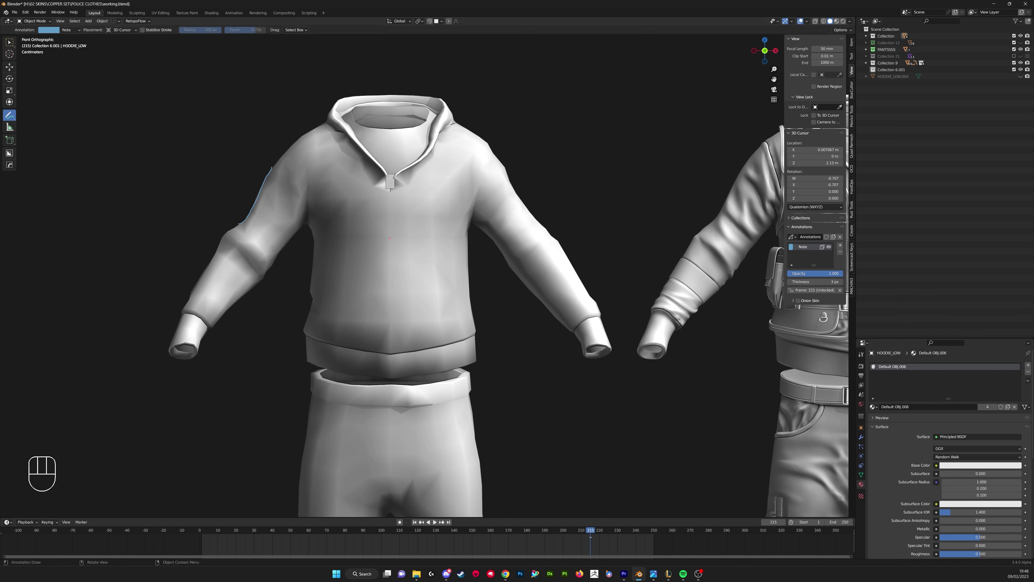
mouse_move(227, 217)
left_mouse_down()
mouse_move(261, 161)
mouse_move(244, 194)
mouse_move(256, 199)
mouse_move(236, 146)
mouse_move(201, 168)
left_mouse_up()
left_click(195, 194)
left_click_drag(225, 201, 237, 192)
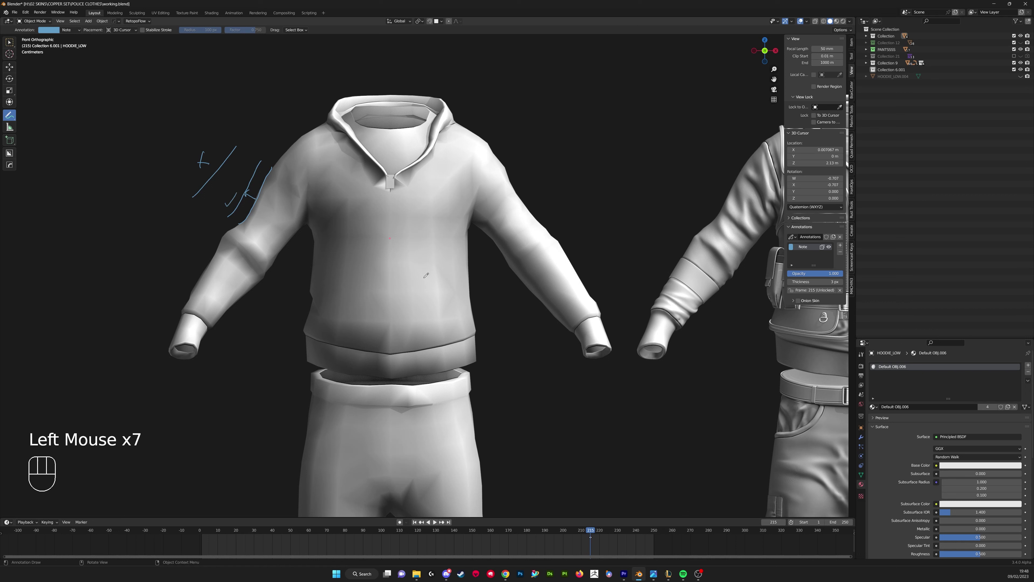
Sketch small arrows and a jagged high-poly outline just off the low-poly hoodie's opposite shoulder.
mouse_move(489, 137)
left_mouse_down()
mouse_move(509, 162)
mouse_move(490, 137)
mouse_move(512, 133)
mouse_move(503, 151)
left_mouse_up()
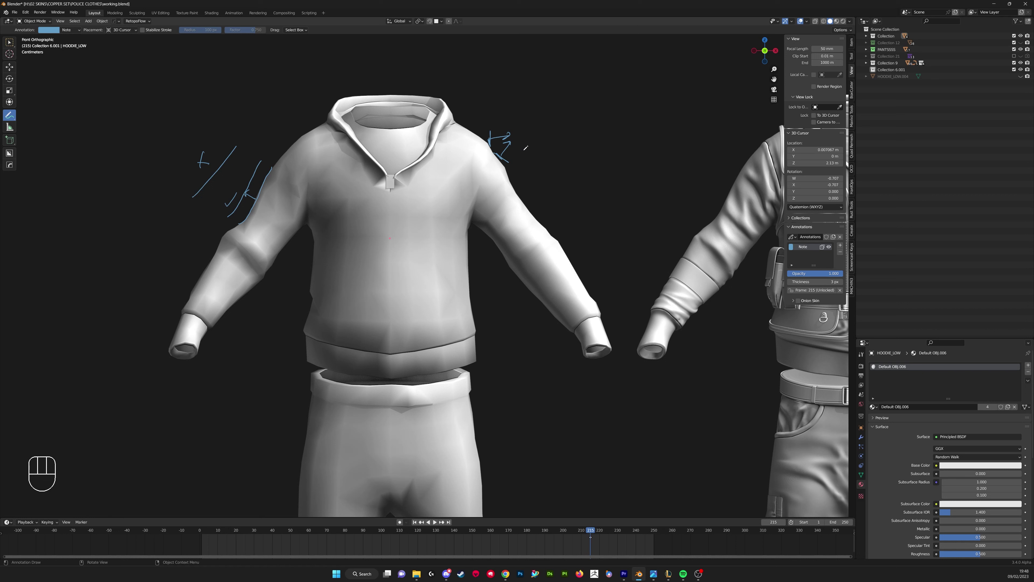
left_click(527, 151)
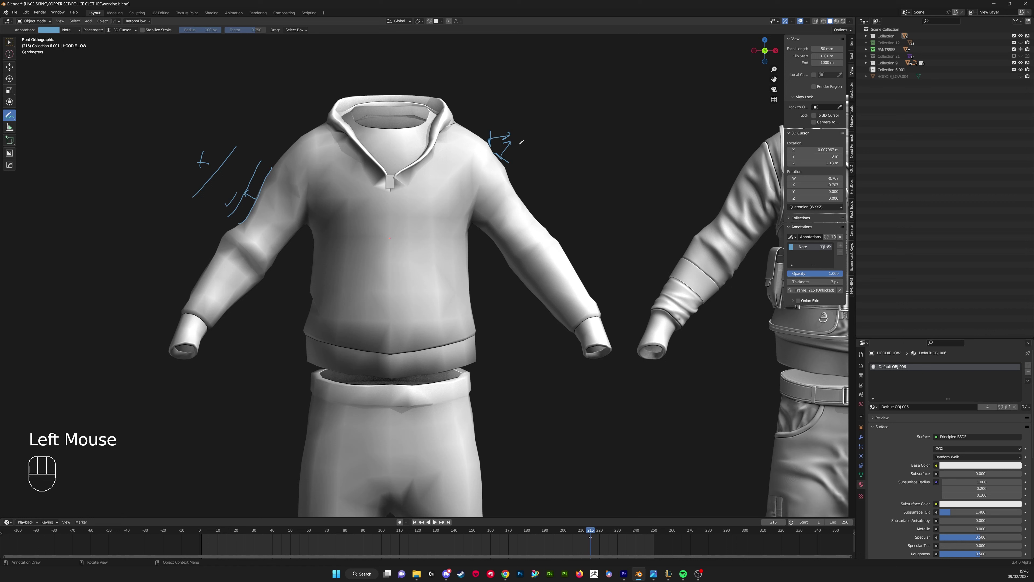
left_click(496, 146)
left_click_drag(503, 141, 500, 138)
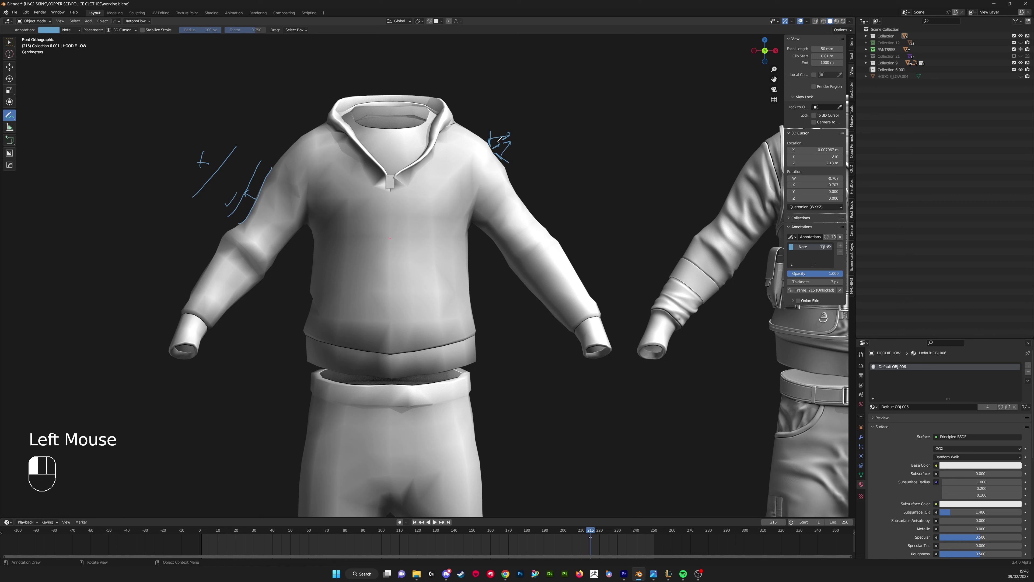
Draw long arrows from the shoulder to a distant curve and label that curve BAD with a cross.
left_click(527, 147)
mouse_move(526, 147)
left_mouse_down()
mouse_move(506, 121)
mouse_move(522, 148)
mouse_move(585, 140)
mouse_move(539, 71)
mouse_move(523, 126)
mouse_move(542, 97)
left_mouse_up()
mouse_move(513, 136)
left_mouse_down()
mouse_move(563, 130)
mouse_move(583, 111)
left_mouse_up()
mouse_move(579, 105)
left_mouse_down()
mouse_move(575, 115)
mouse_move(561, 97)
left_mouse_up()
mouse_move(562, 86)
left_mouse_down()
mouse_move(563, 96)
mouse_move(575, 84)
mouse_move(582, 90)
left_mouse_up()
left_click_drag(590, 77, 584, 90)
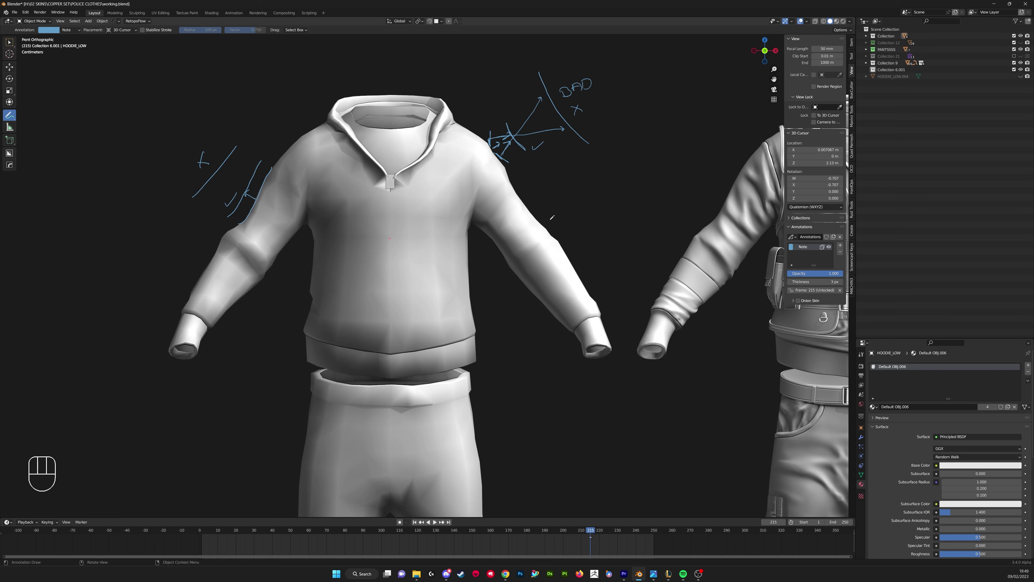
Draw contour lines with wavy outlines beside them along the same sleeve's elbow and forearm, adding a tick at the elbow.
left_click(524, 204)
left_click(525, 205)
left_click_drag(524, 205, 553, 235)
mouse_move(528, 198)
left_mouse_down()
mouse_move(557, 233)
mouse_move(549, 207)
mouse_move(558, 204)
left_mouse_up()
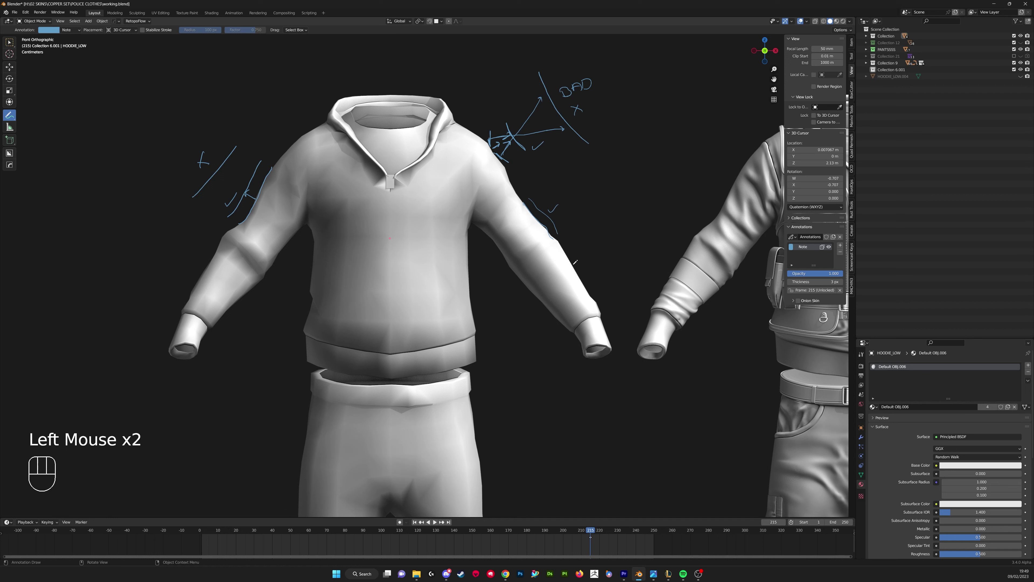
left_click_drag(564, 247, 596, 299)
mouse_move(575, 243)
left_mouse_down()
mouse_move(599, 260)
mouse_move(610, 303)
left_mouse_up()
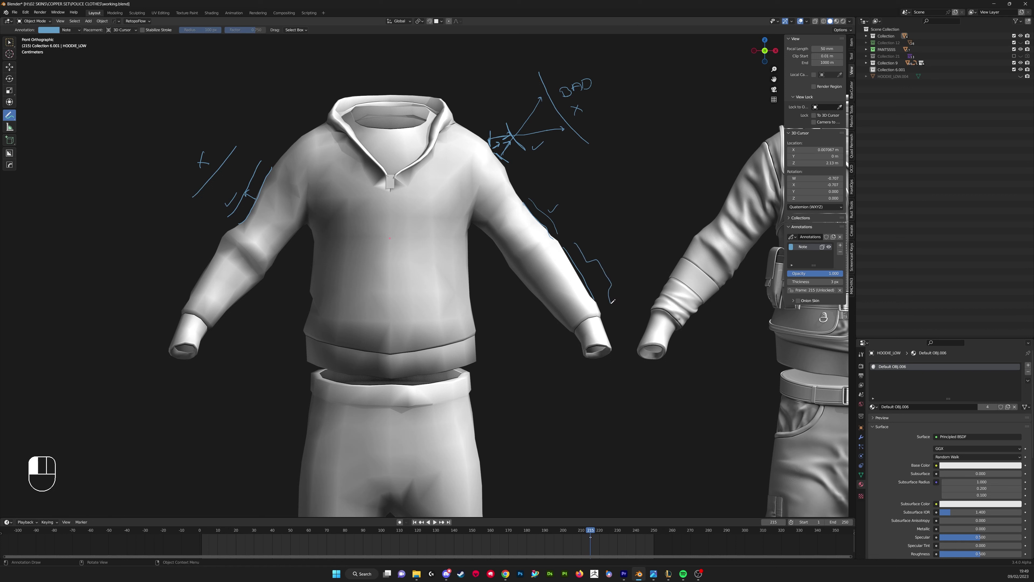
Mark the forearm with two circles and short dashes towards the wavy outline, and add a tick beside the outline.
left_click(585, 300)
left_click(567, 270)
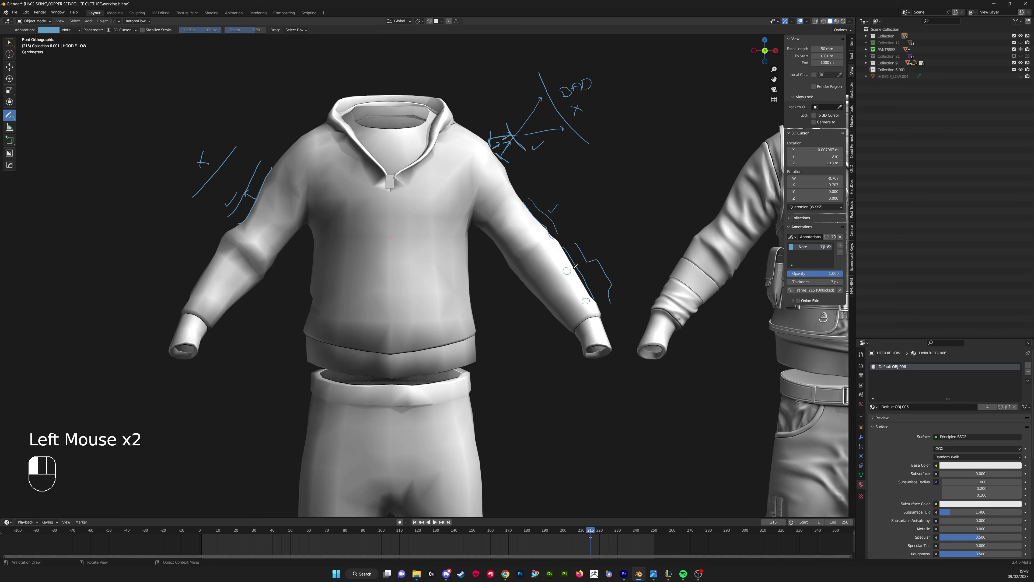
left_click(581, 264)
left_click(600, 294)
left_click_drag(546, 274, 550, 272)
left_click_drag(552, 273, 554, 270)
left_click_drag(554, 272, 580, 297)
left_click(598, 249)
mouse_move(606, 240)
left_mouse_down()
mouse_move(598, 249)
mouse_move(611, 236)
left_mouse_up()
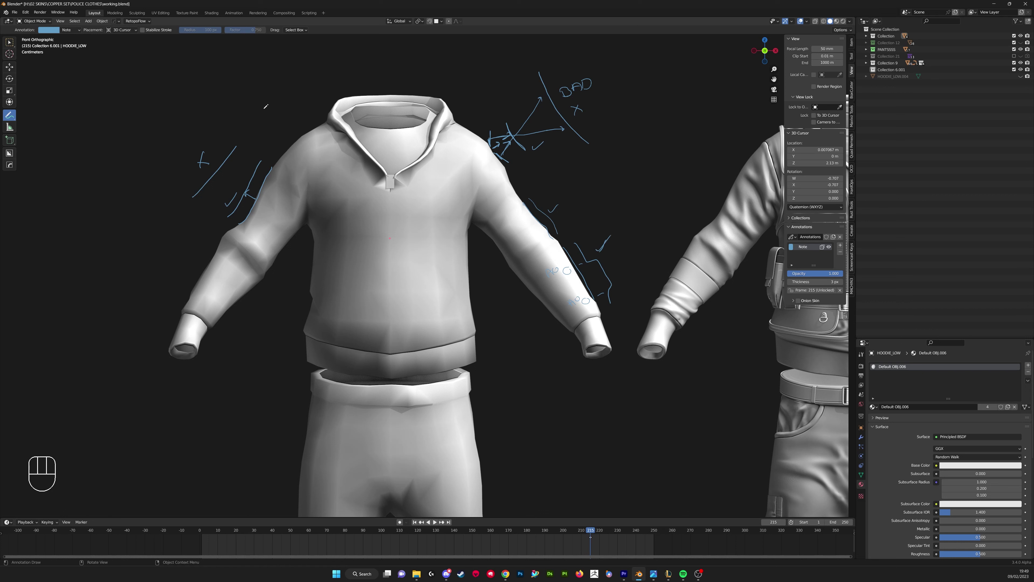
Draw a large wavy outline far from the first shoulder labelled No with a cross, and add crossing lines at the armpit.
mouse_move(281, 152)
left_mouse_down()
mouse_move(325, 121)
mouse_move(258, 117)
mouse_move(247, 84)
mouse_move(260, 66)
mouse_move(303, 100)
mouse_move(321, 84)
mouse_move(292, 67)
mouse_move(310, 64)
mouse_move(309, 78)
left_mouse_up()
left_click(271, 137)
mouse_move(284, 261)
left_mouse_down()
mouse_move(307, 230)
mouse_move(295, 223)
mouse_move(312, 247)
mouse_move(304, 270)
left_mouse_up()
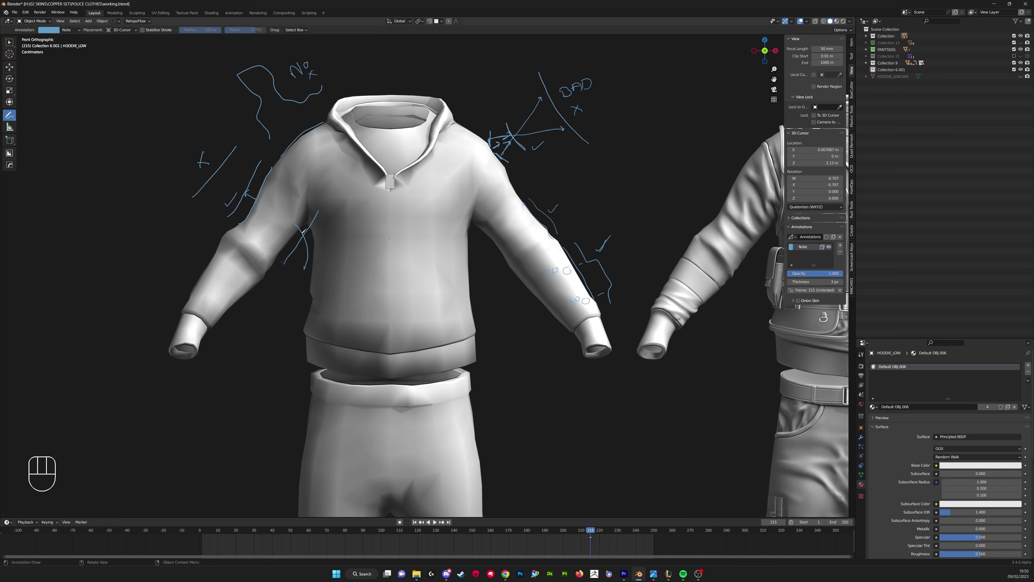
Add further annotation strokes beside the armpit and along the inner forearm of the low-poly hoodie.
mouse_move(305, 231)
left_mouse_down()
mouse_move(312, 244)
mouse_move(325, 224)
mouse_move(325, 233)
left_mouse_up()
left_click_drag(327, 233, 329, 224)
left_click_drag(328, 223, 342, 247)
mouse_move(222, 317)
left_mouse_down()
mouse_move(247, 291)
mouse_move(260, 292)
mouse_move(237, 288)
mouse_move(237, 311)
mouse_move(252, 285)
mouse_move(249, 298)
left_mouse_up()
left_click(252, 285)
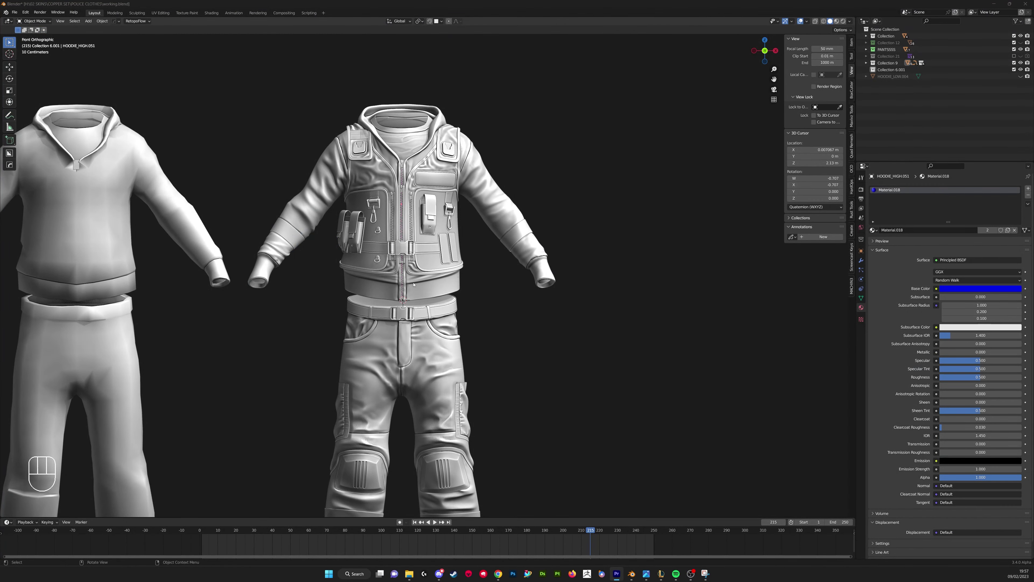
Examine the high-poly outfit's vest, sleeves and trousers from several angles beside the low-poly version.
scroll(414, 284, "down", 1)
scroll(433, 300, "up", 1)
middle_click_drag(479, 309, 663, 247)
scroll(663, 248, "up", 5)
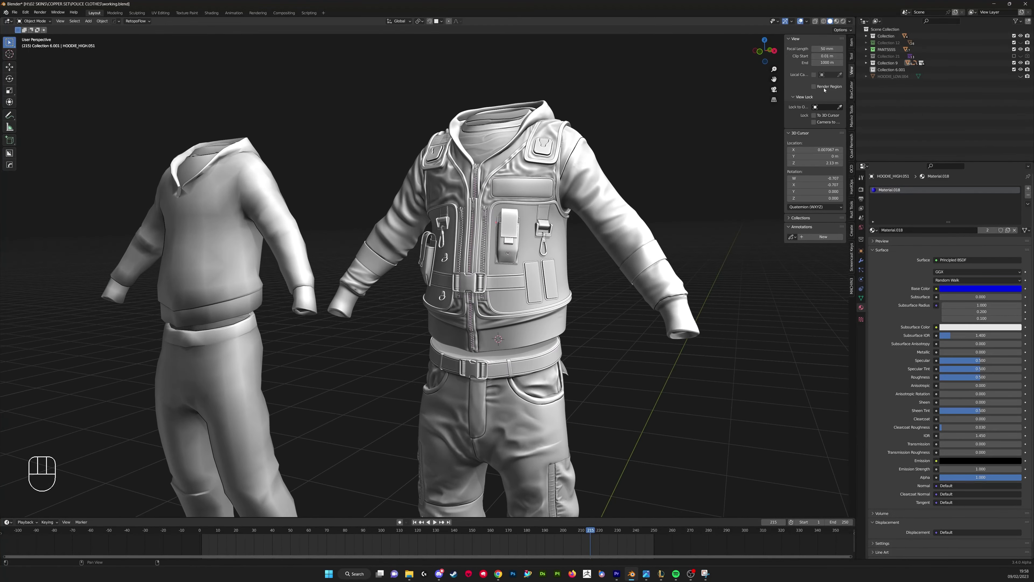
scroll(602, 213, "down", 3)
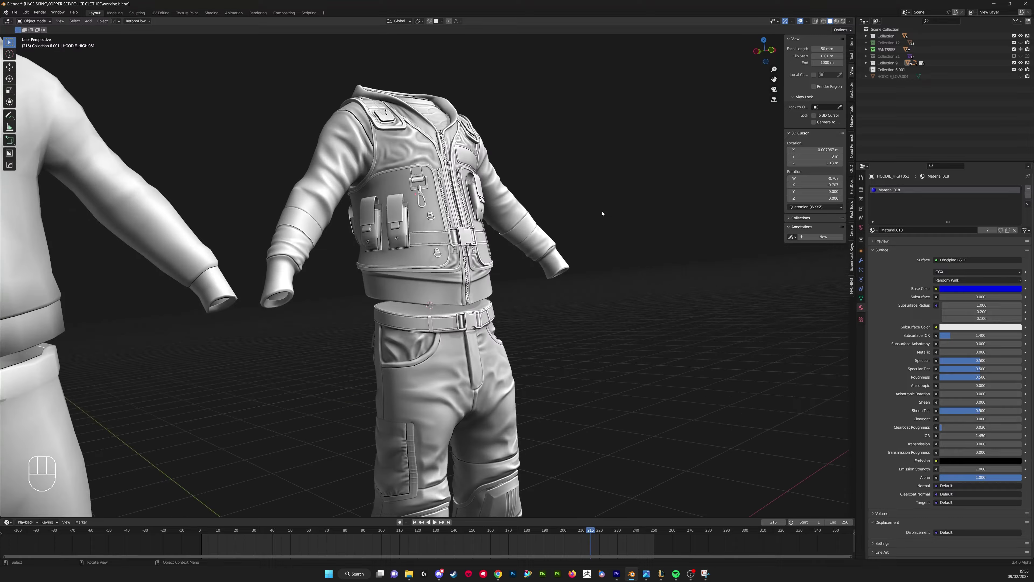
scroll(602, 213, "up", 6)
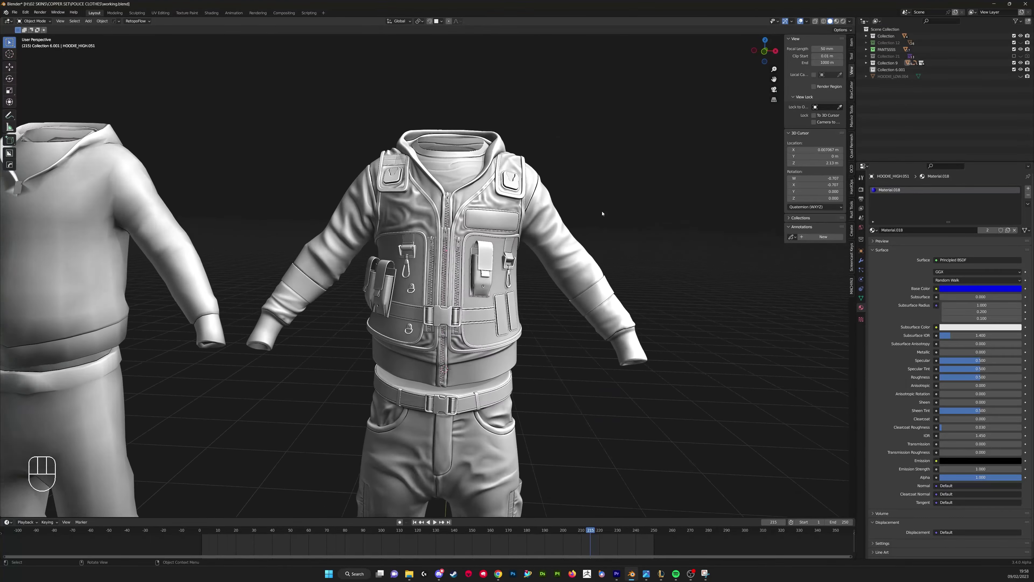
middle_click_drag(602, 213, 635, 208)
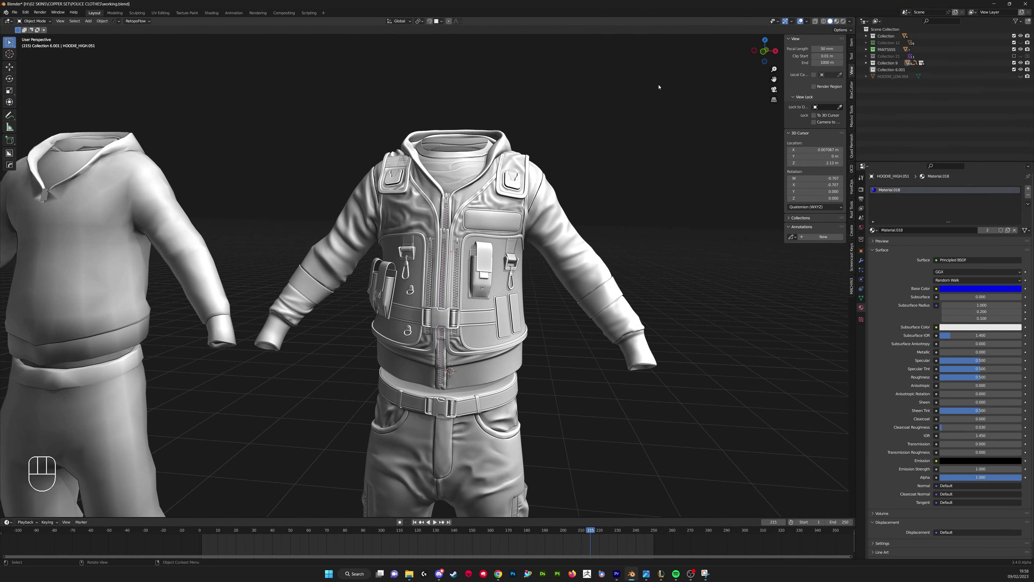
scroll(667, 85, "up", 3)
middle_click_drag(667, 86, 692, 78)
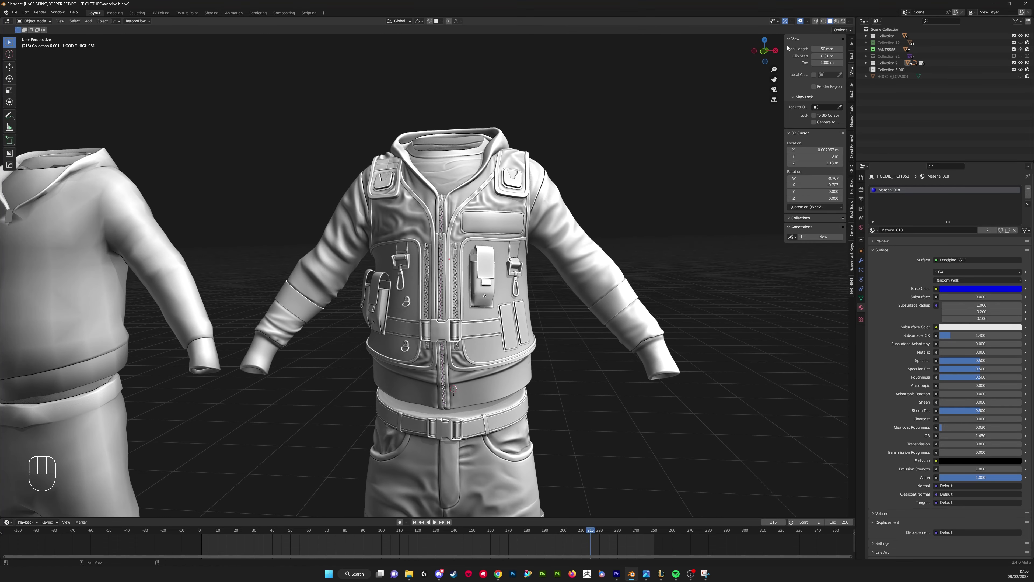
Switch the viewport to Material Preview and select several parts of the high-poly vest to inspect their material colours.
left_click(836, 22)
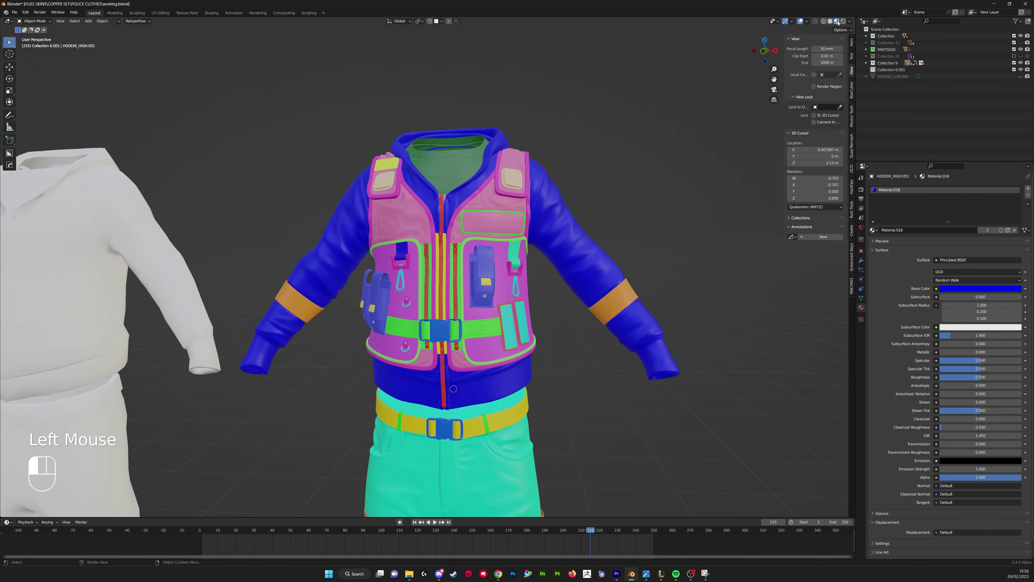
left_click(498, 205)
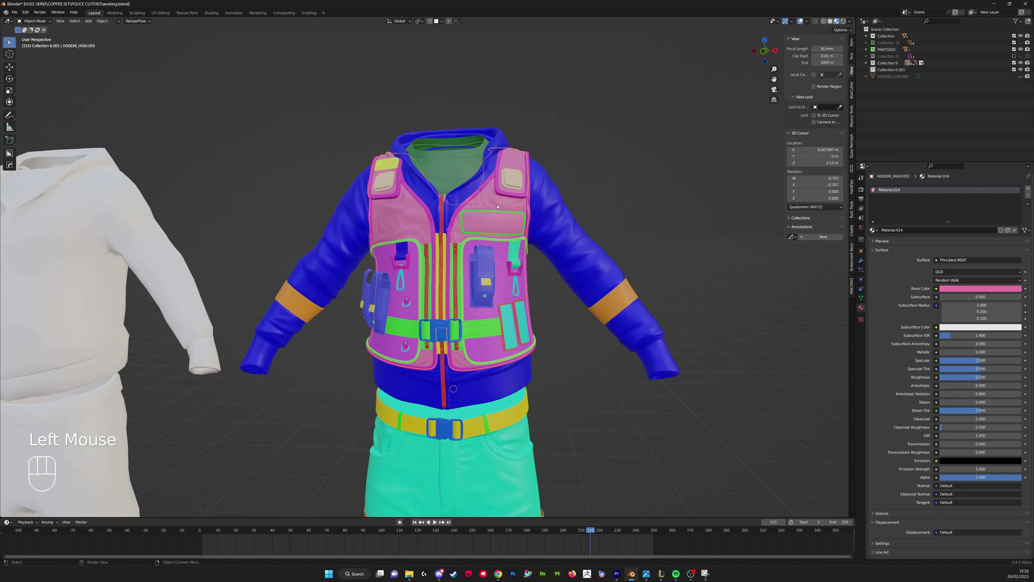
double_click(475, 258)
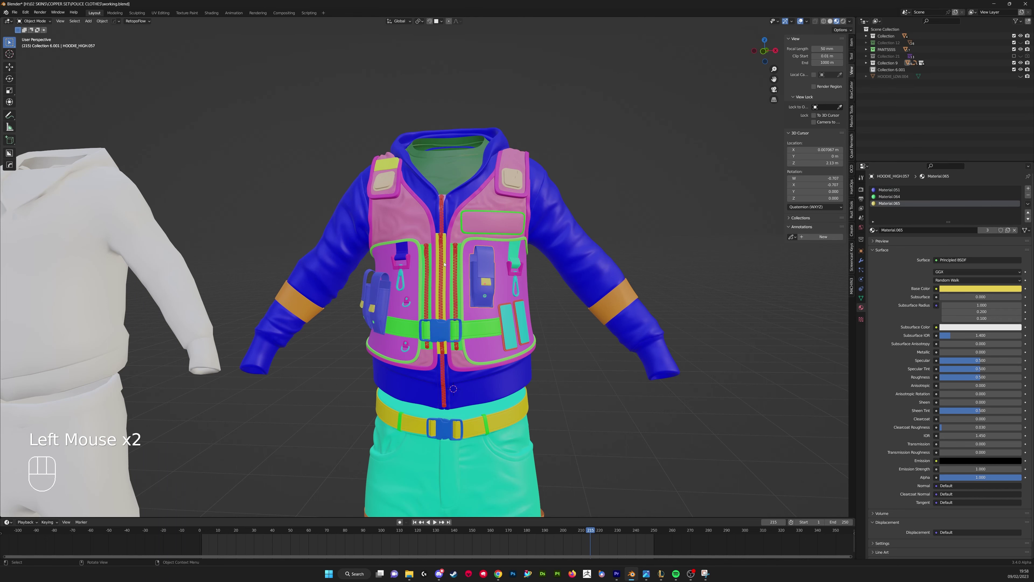
left_click(420, 277)
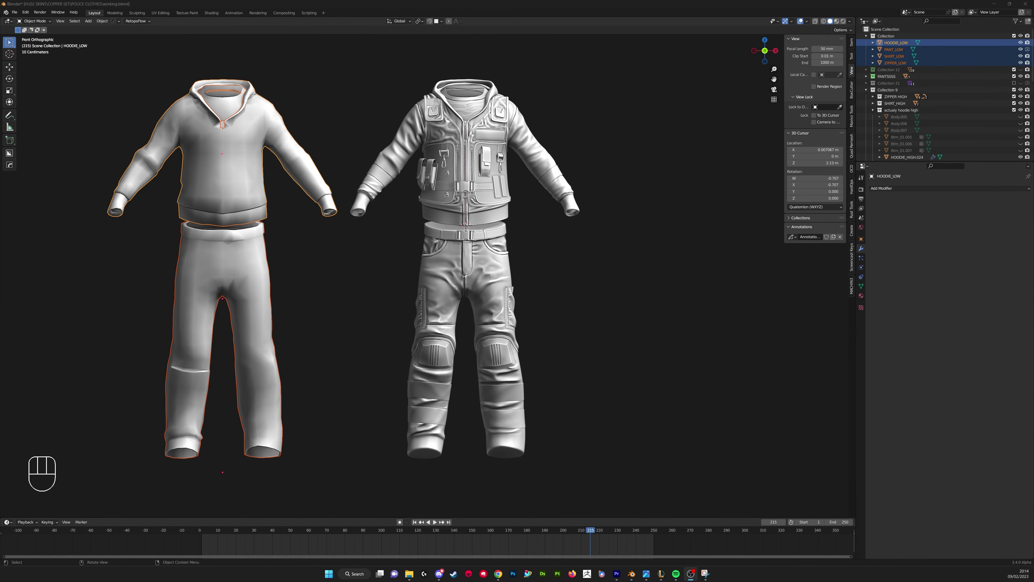
scroll(383, 249, "up", 2)
middle_click_drag(381, 249, 425, 261, "shift")
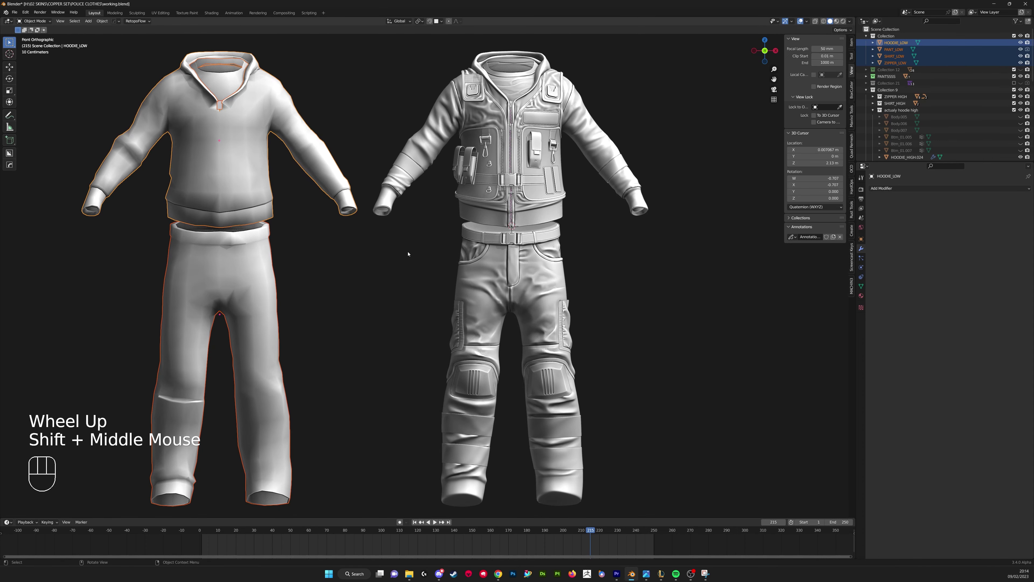
scroll(408, 254, "down", 1)
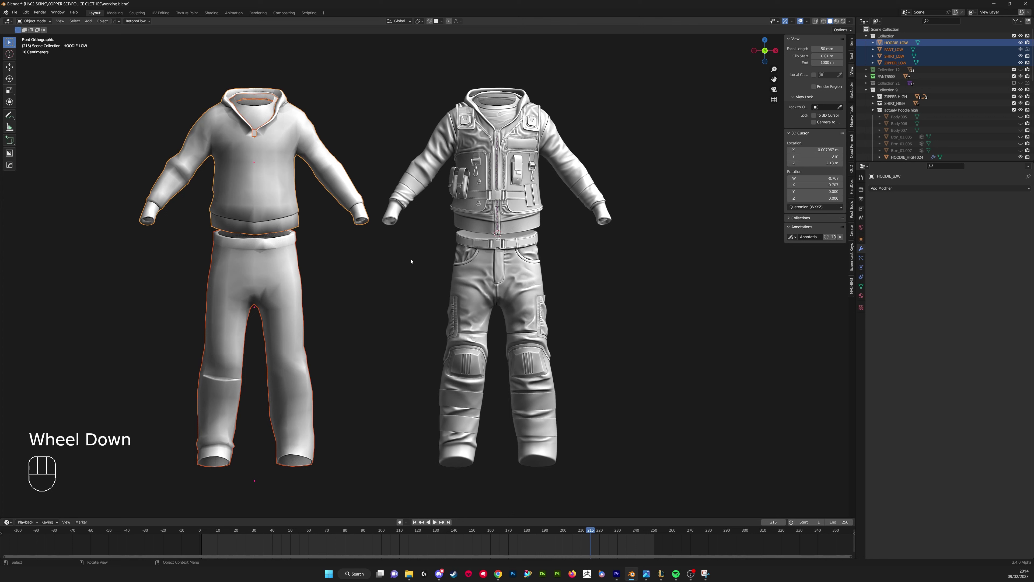